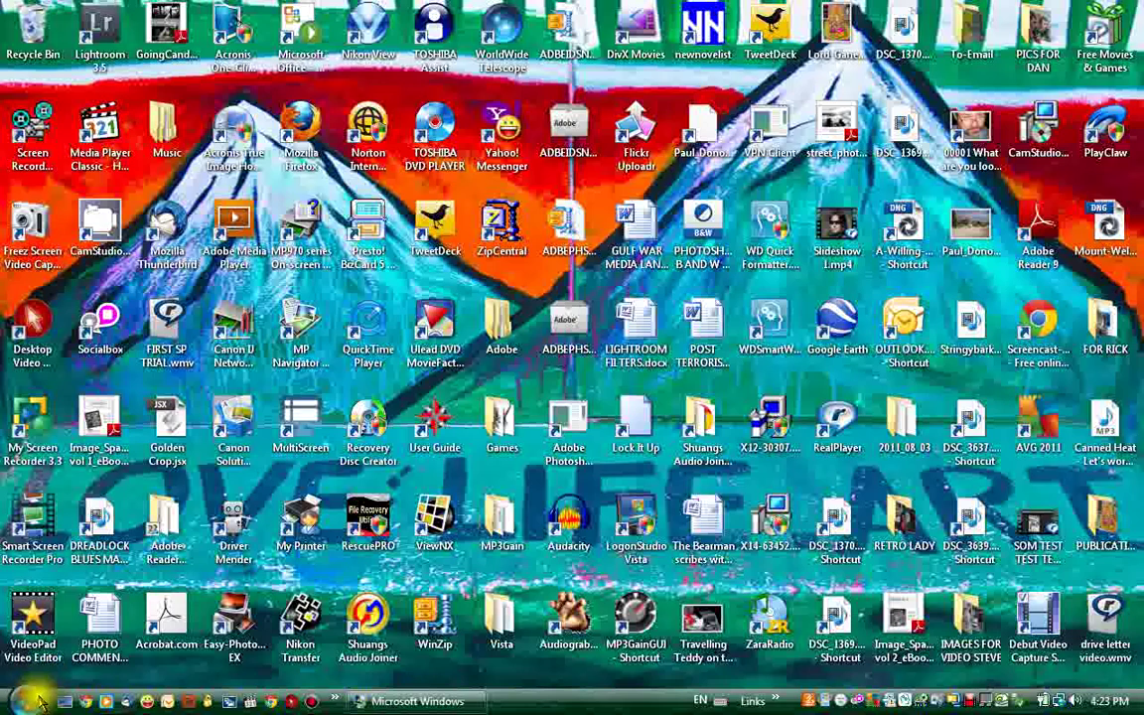
# Start Lightroom 3.5 from the Start menu so the Echuca Slideshow Store collection appears in Library
pyautogui.click(36, 703)
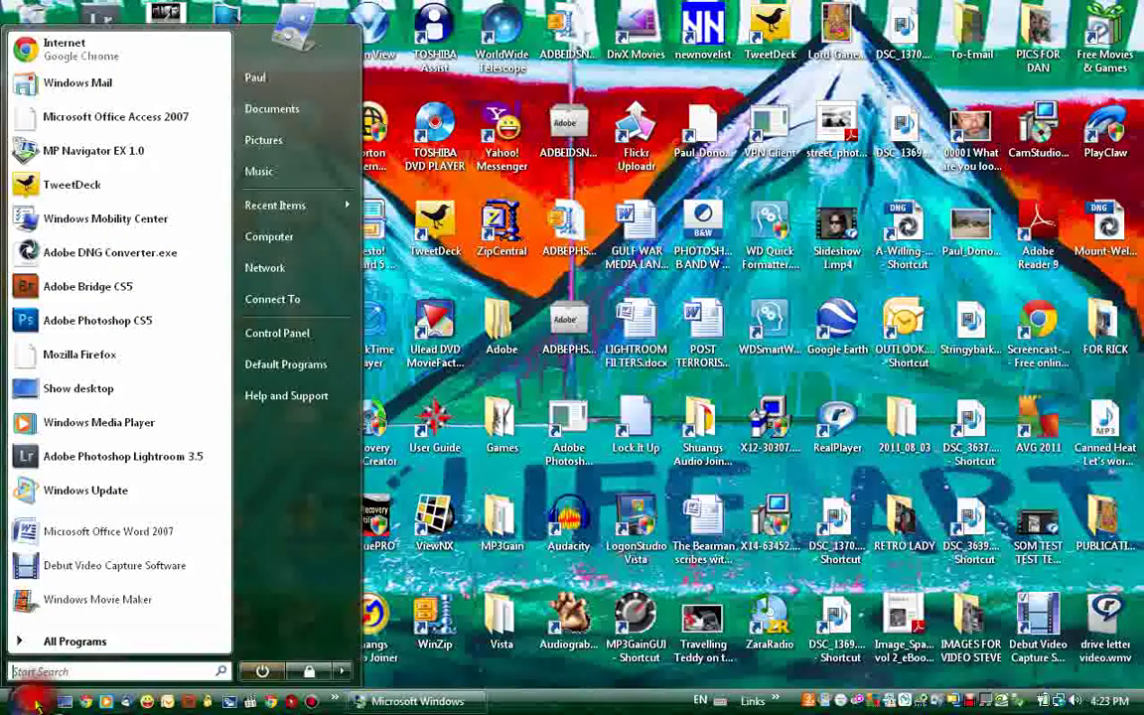
pyautogui.click(97, 459)
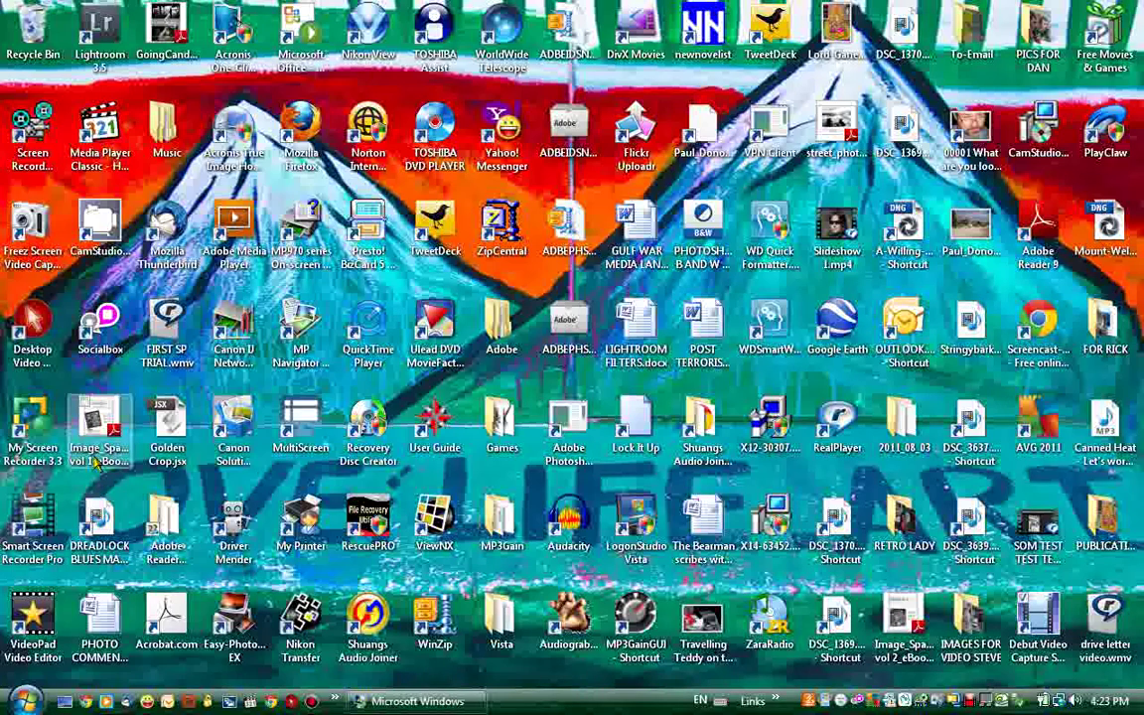
pyautogui.click(97, 462)
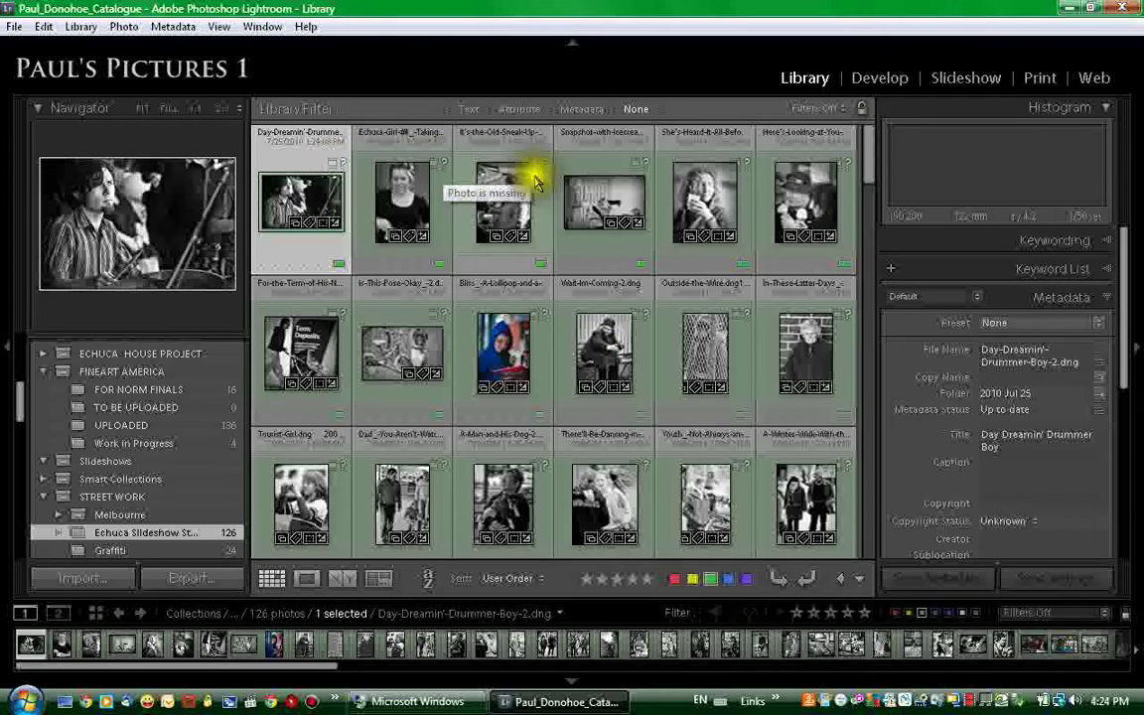
# View the Day-Dreamin'-Drummer-Boy-2 photo large to confirm it is missing, then return to Grid
pyautogui.click(306, 205)
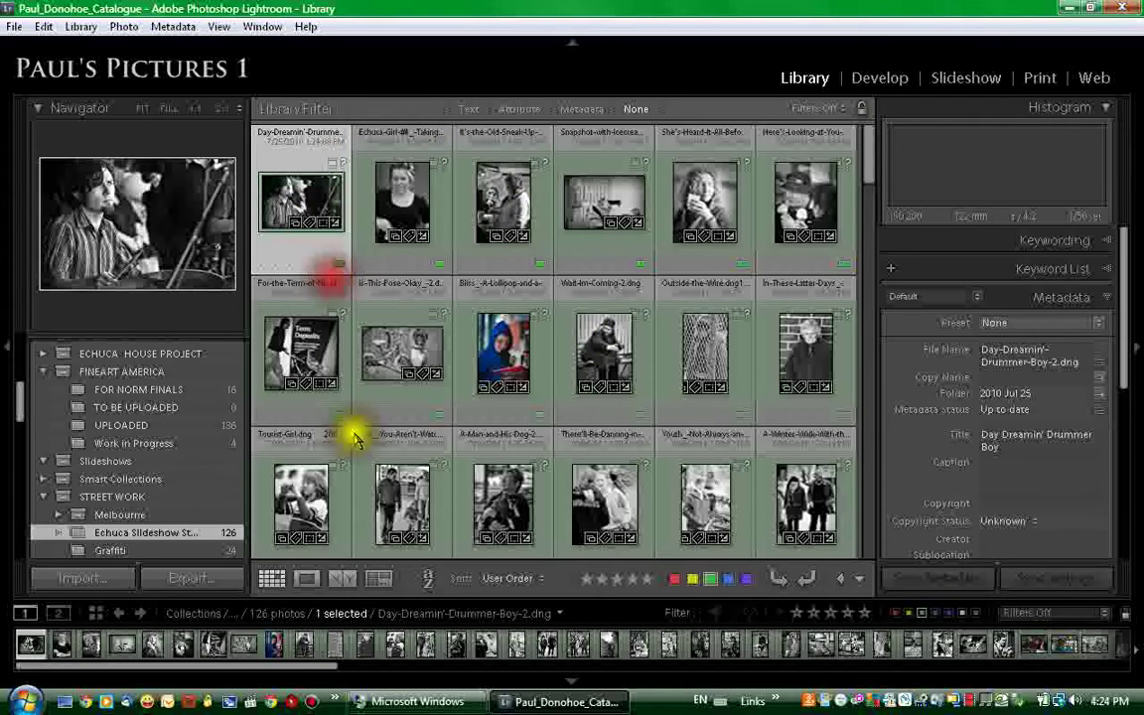
pyautogui.click(303, 579)
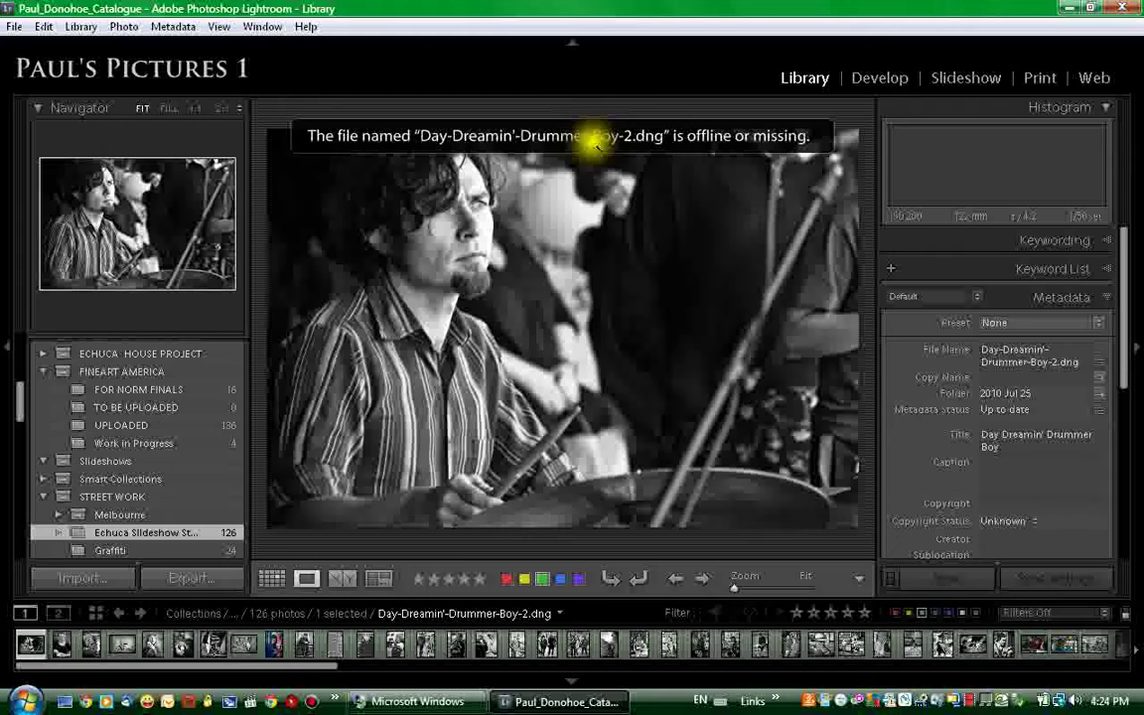
pyautogui.click(308, 580)
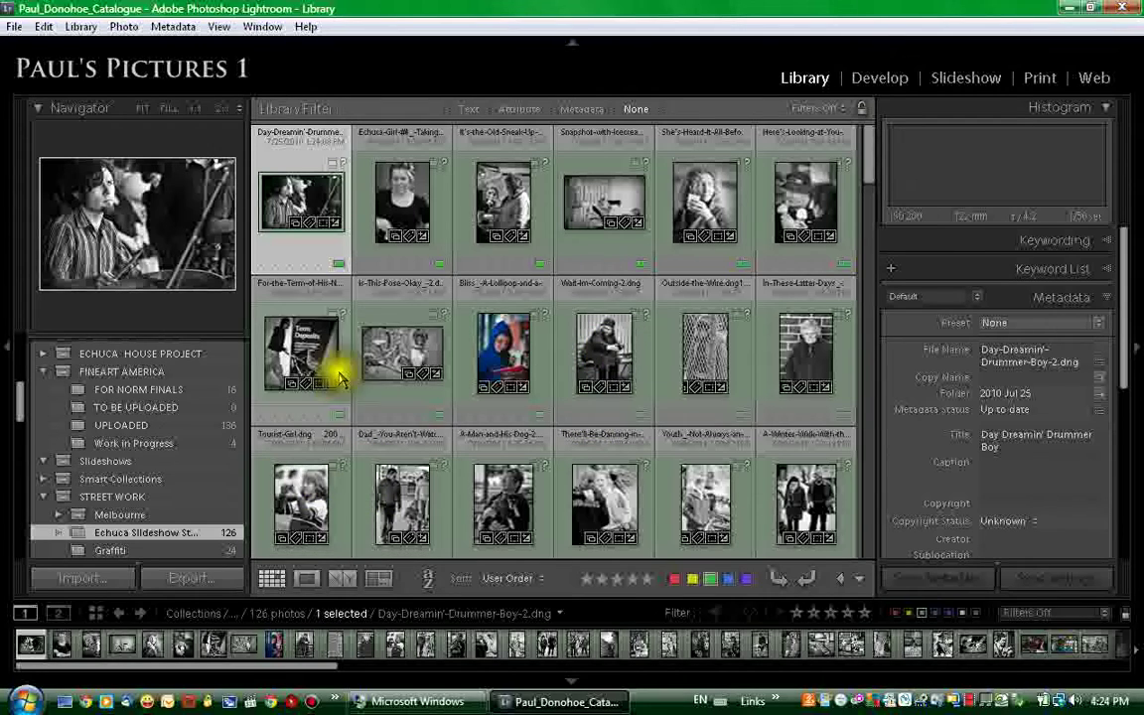
# Check the second-row photo's context menu, then drag a photo toward the collections list
pyautogui.click(413, 350)
pyautogui.rightClick(412, 349)
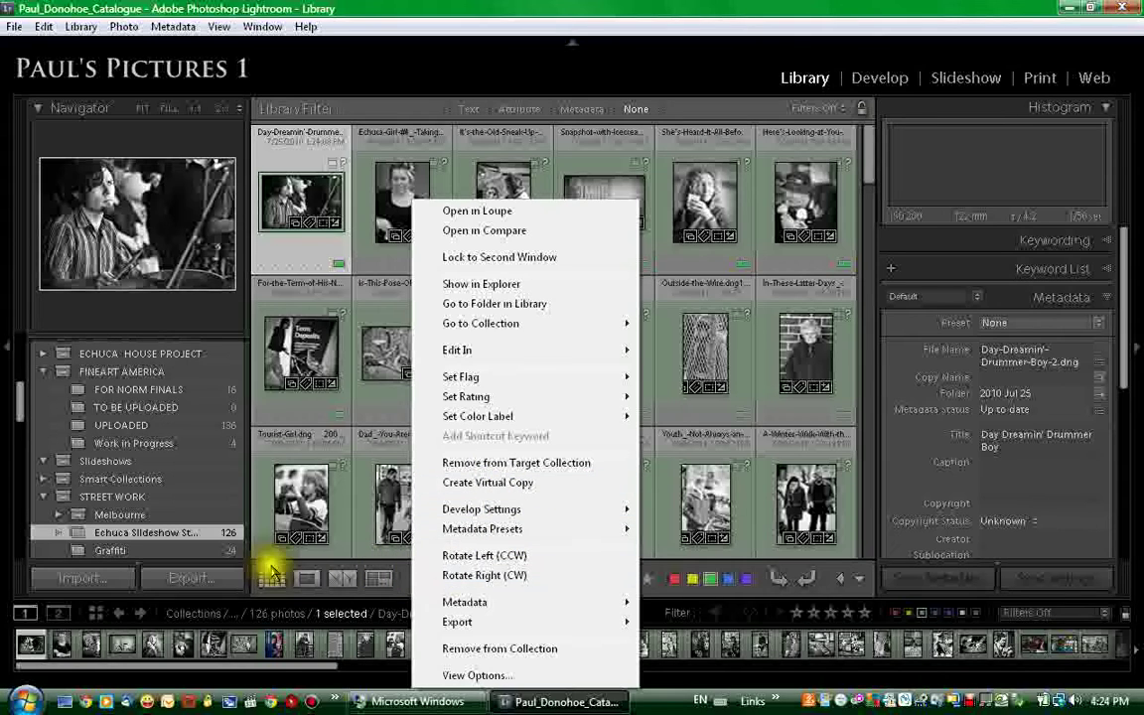
pyautogui.click(183, 536)
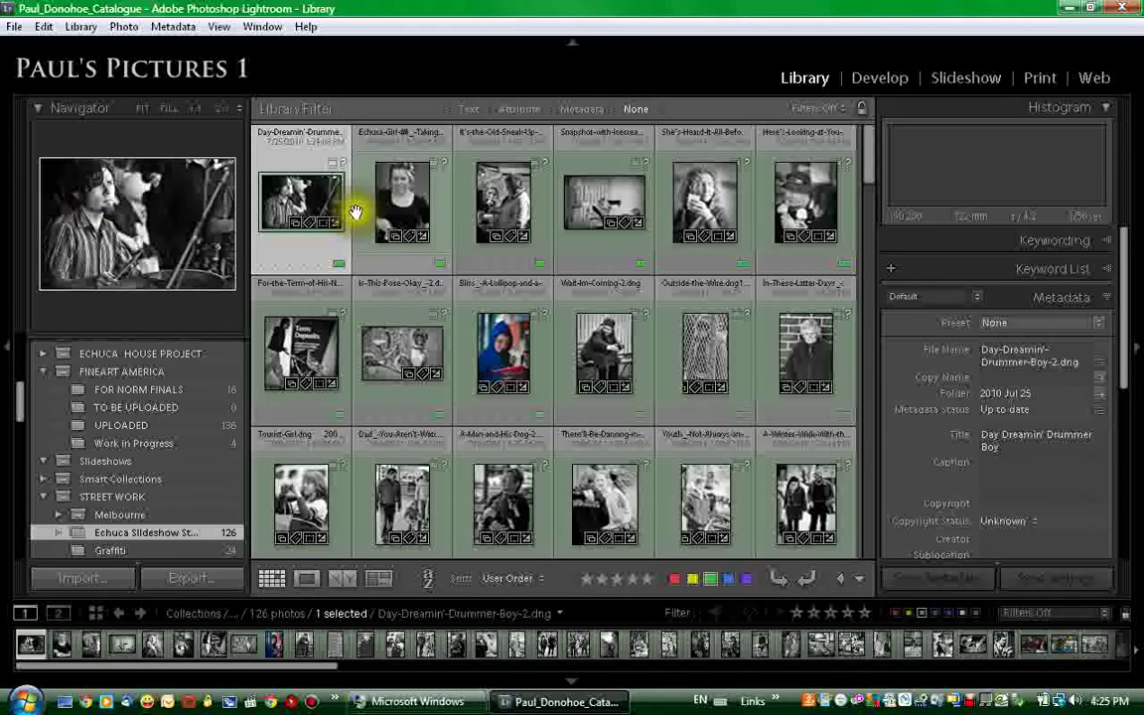
pyautogui.moveTo(385, 248); pyautogui.dragTo(146, 531)
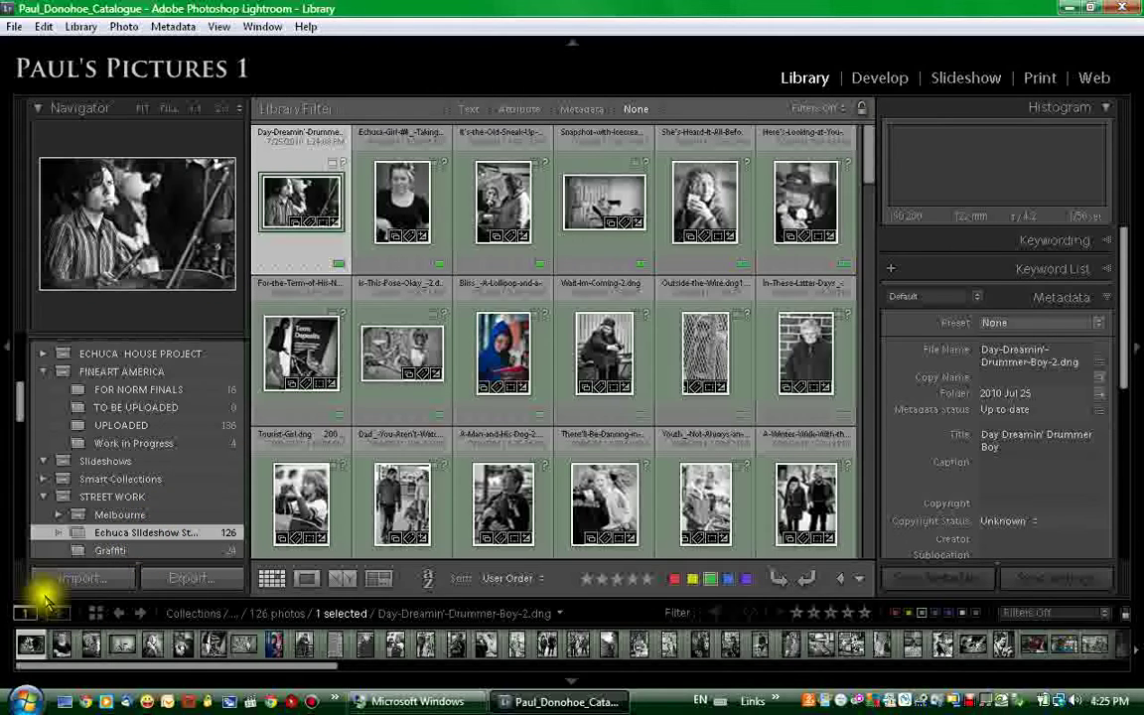
# Open Computer to check the photo drives' letters, then close the Explorer window
pyautogui.click(27, 701)
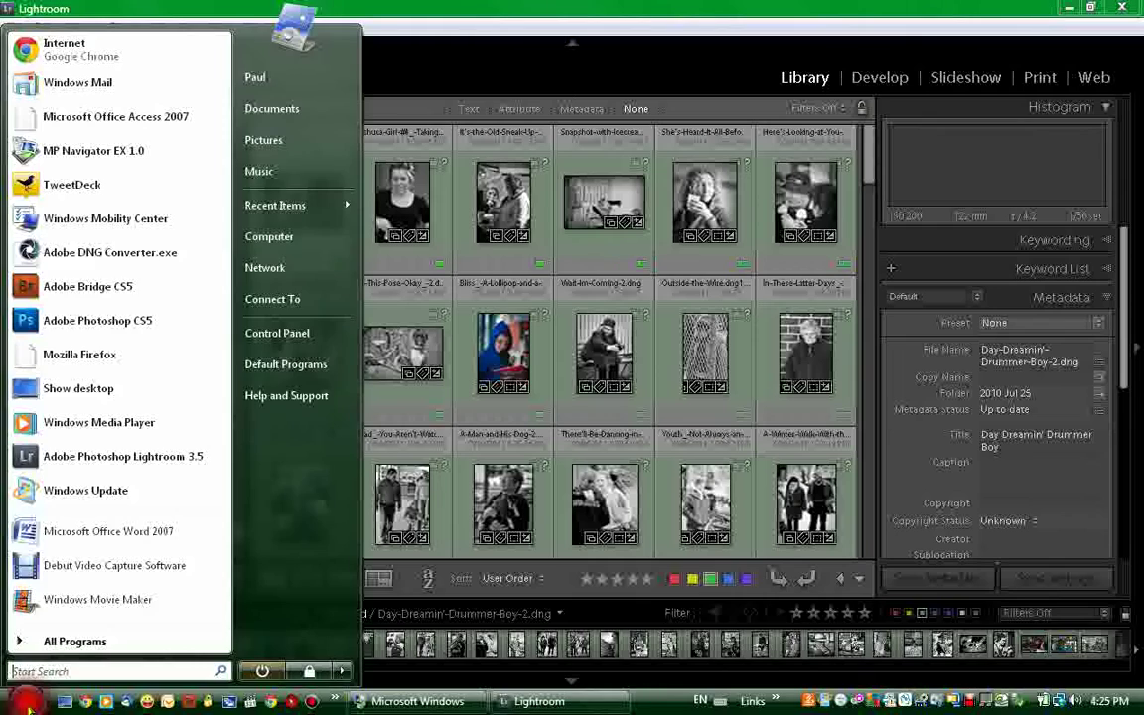
pyautogui.click(298, 243)
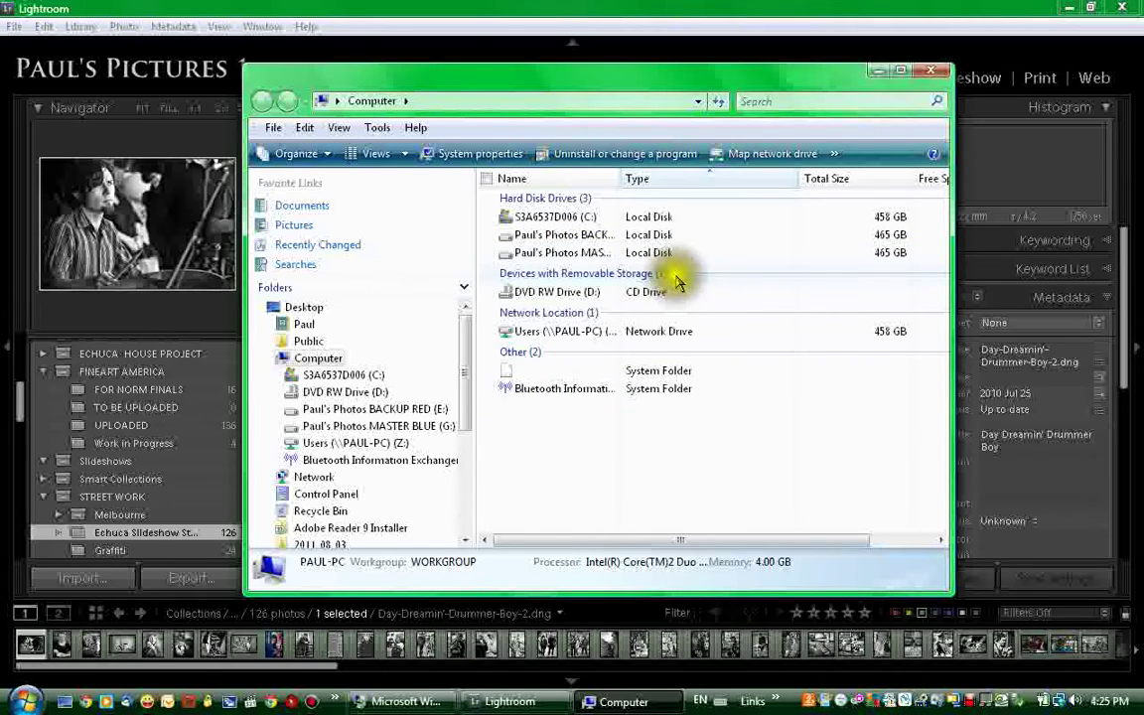
pyautogui.moveTo(607, 258)
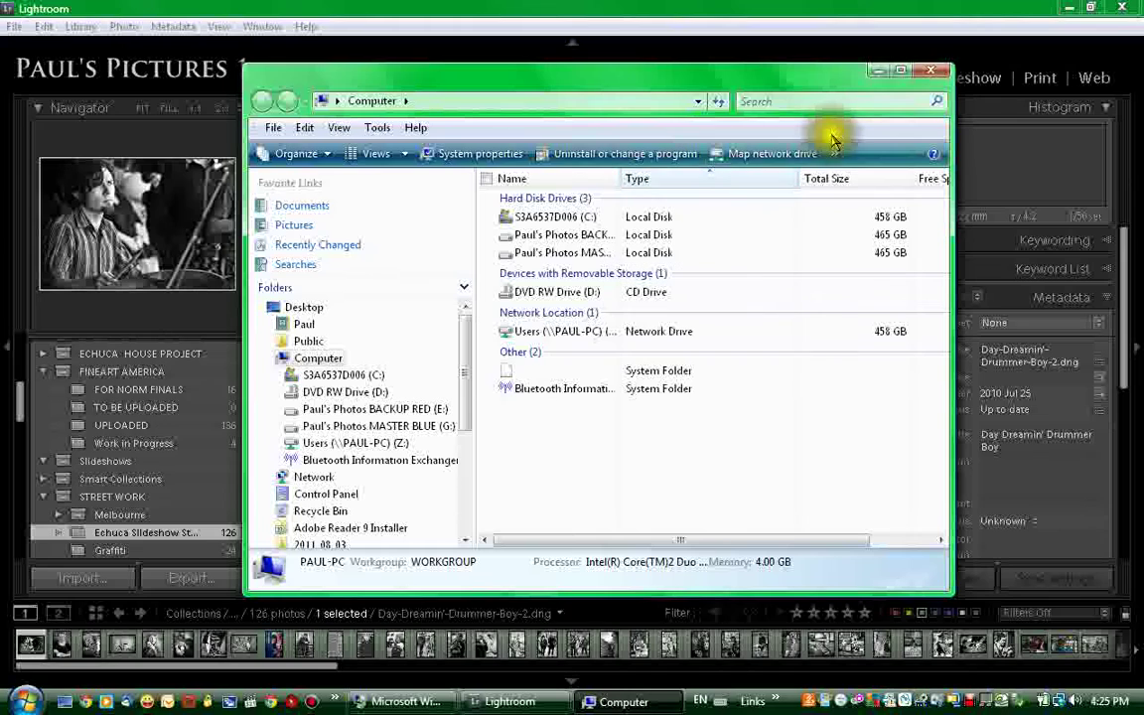
pyautogui.click(931, 74)
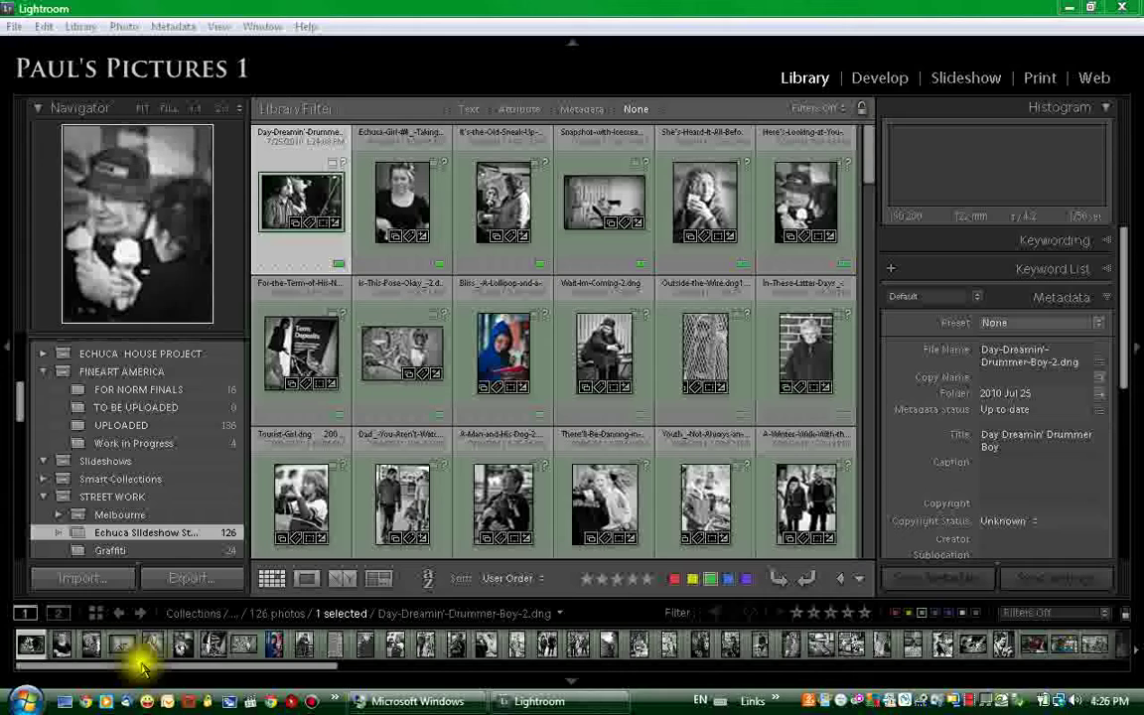
# Open Control Panel and maximize it in Classic View
pyautogui.press('super')
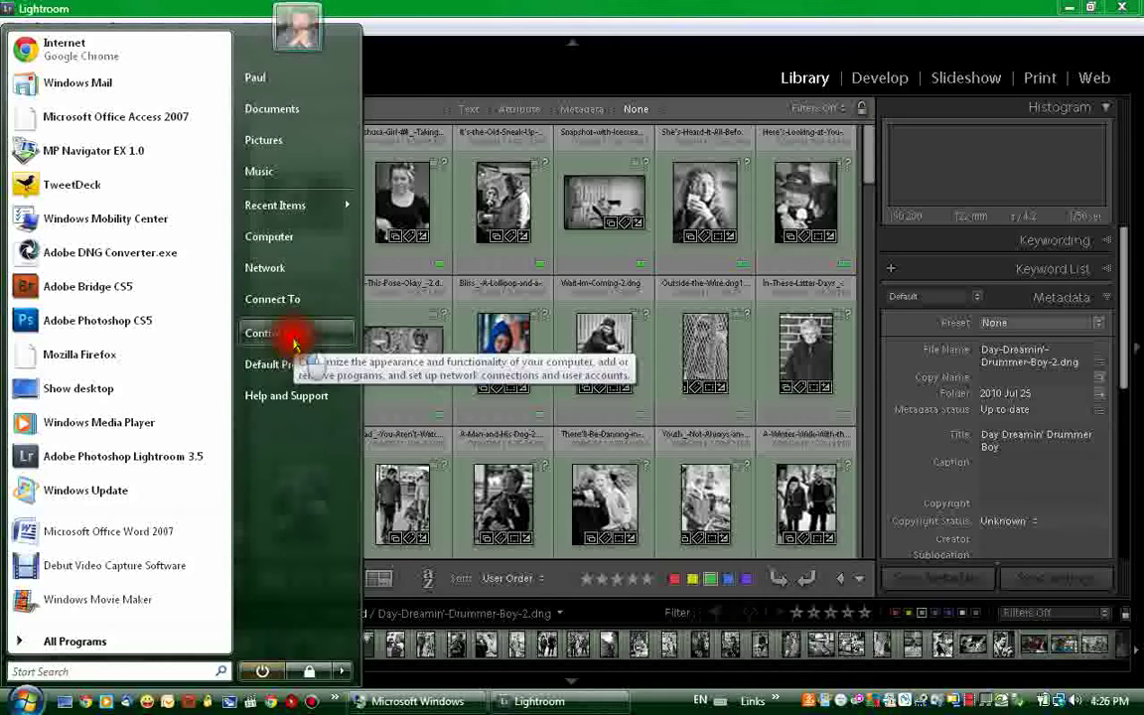
pyautogui.press('Escape')
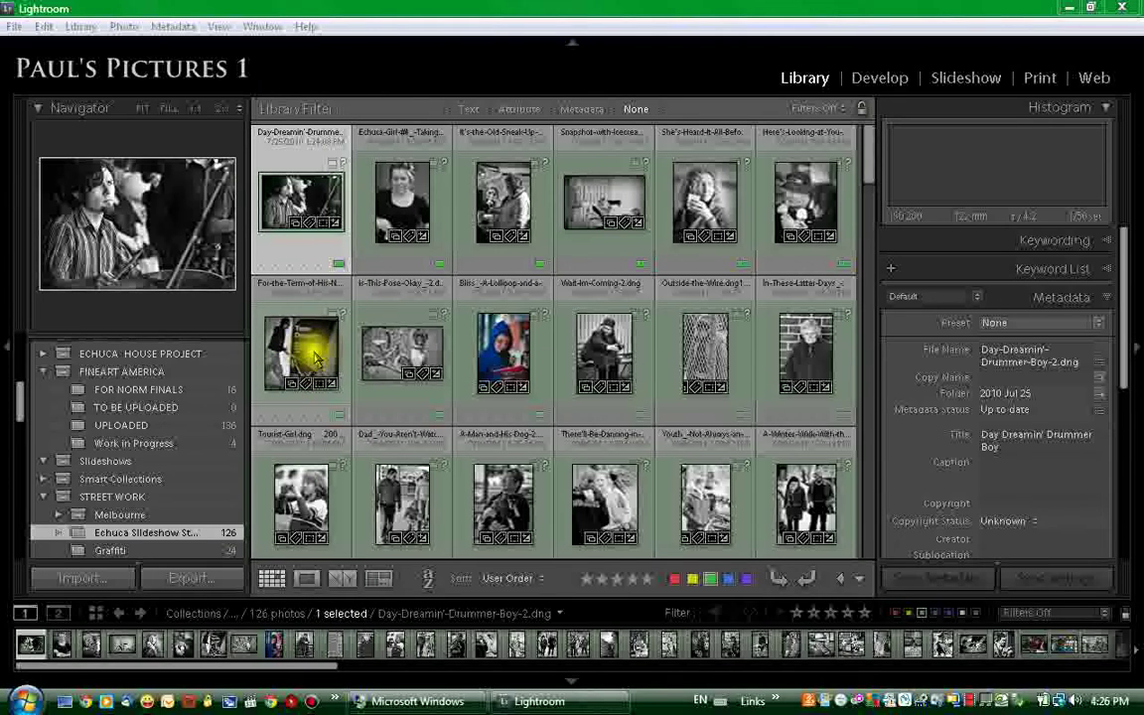
pyautogui.press('super+e')
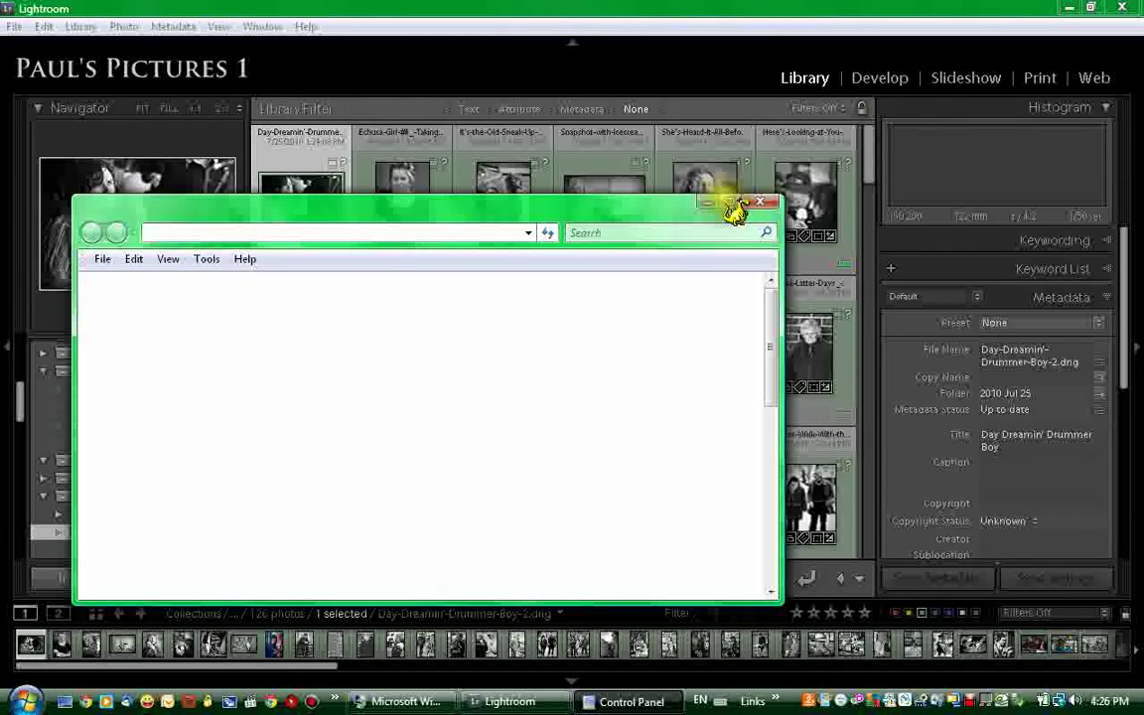
pyautogui.click(731, 205)
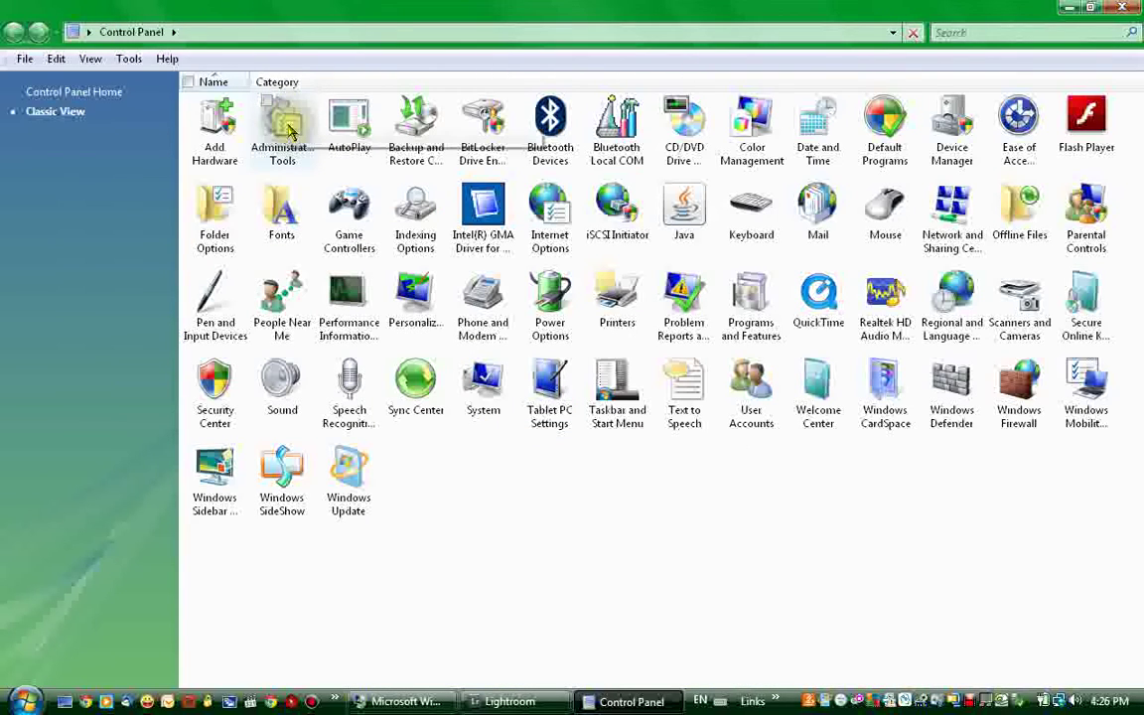
# Open the Administrative Tools folder and launch the Computer Management shortcut
pyautogui.click(285, 119)
pyautogui.doubleClick(288, 127)
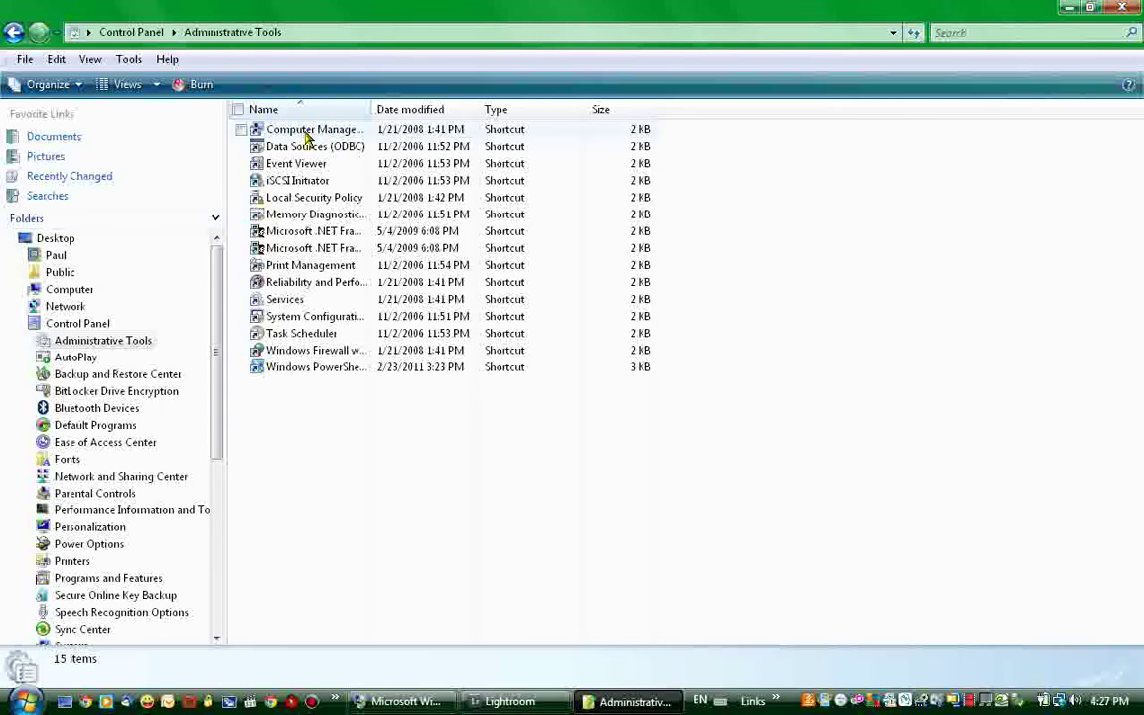
pyautogui.click(304, 136)
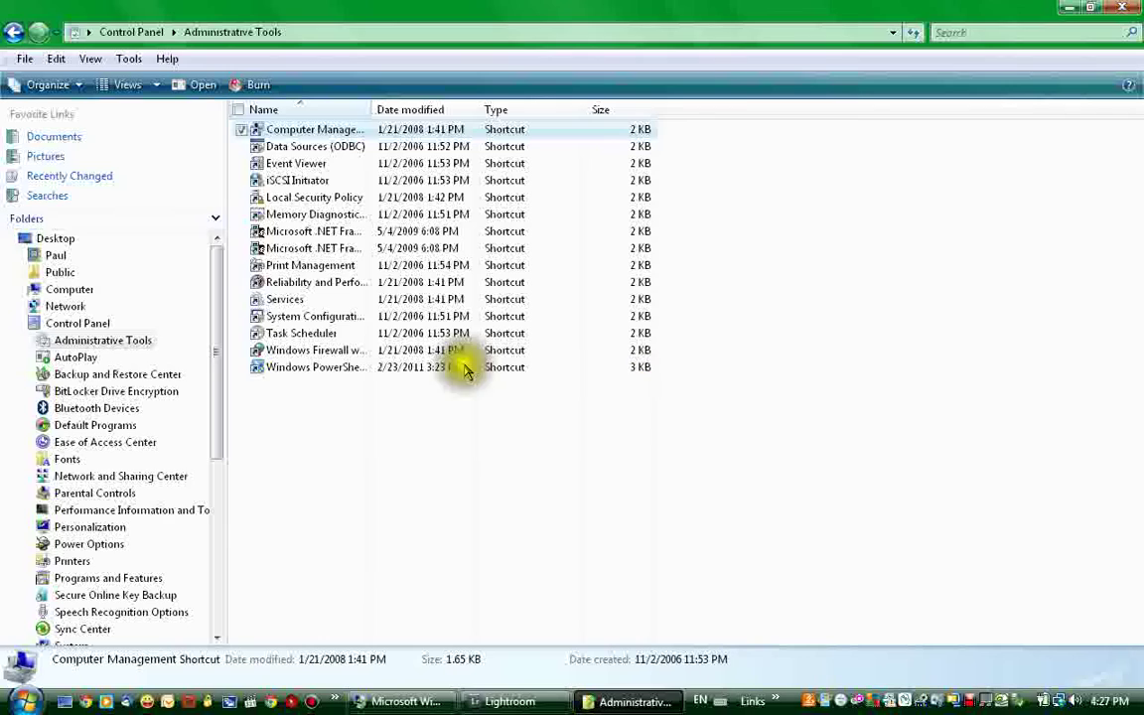
pyautogui.doubleClick(343, 132)
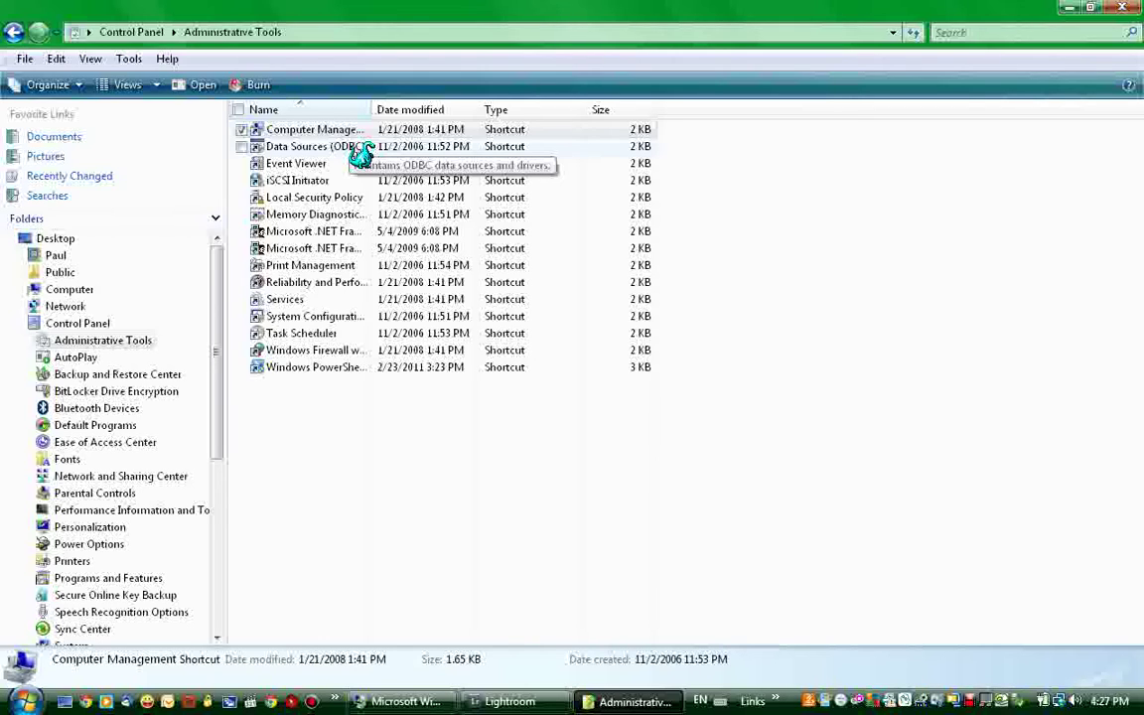
pyautogui.click(333, 134)
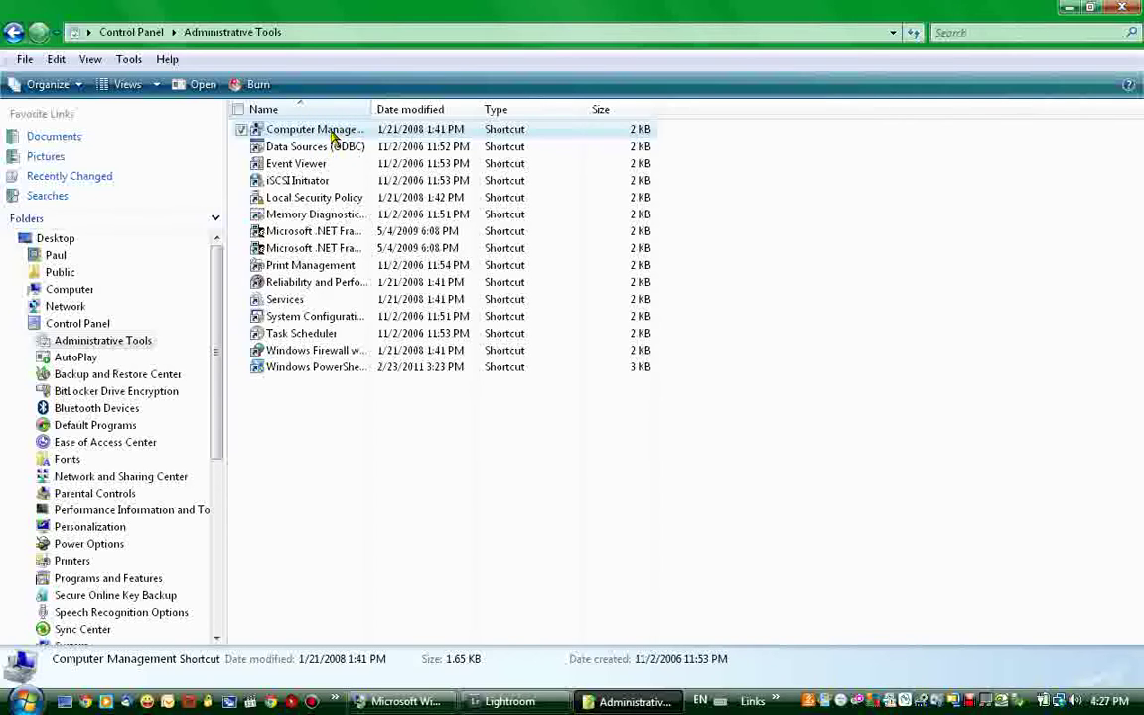
# Bring Computer Management to the front and expand its Storage node
pyautogui.doubleClick(334, 134)
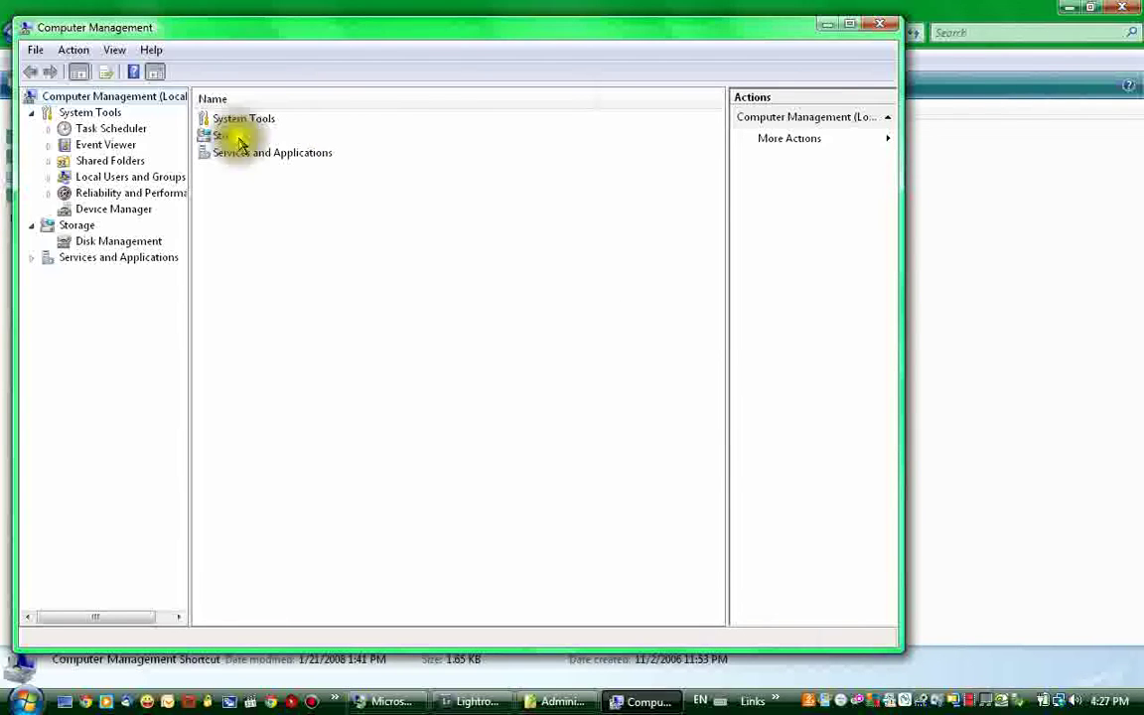
pyautogui.hotkey('alt', 'Tab')
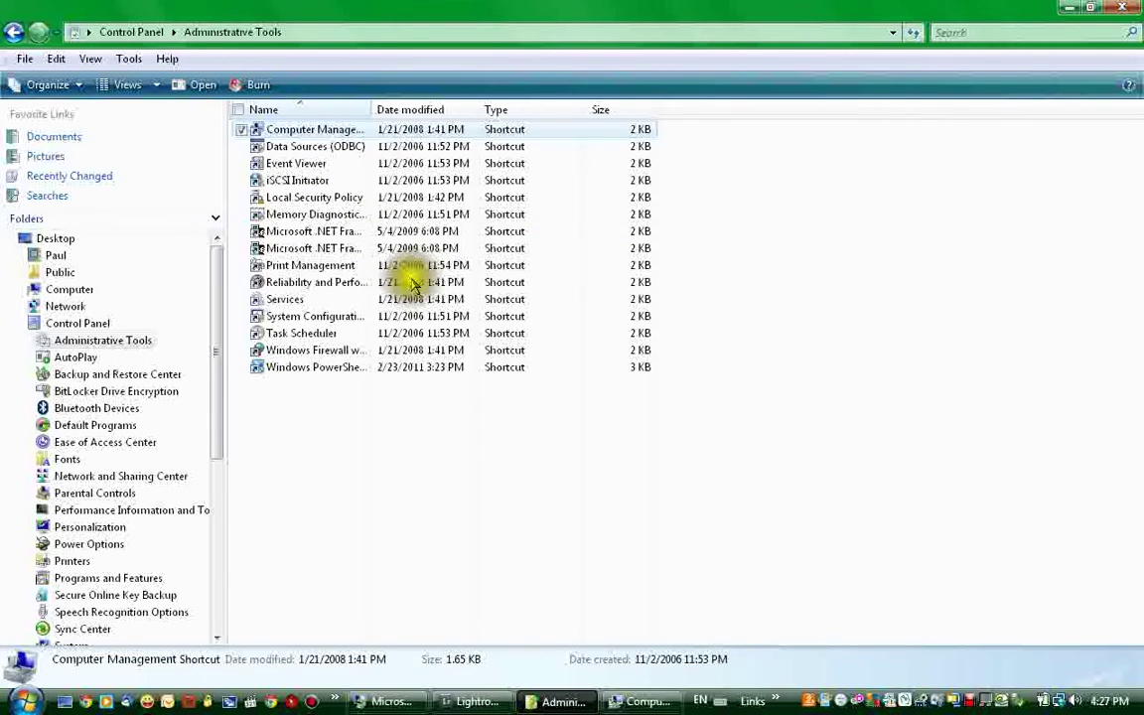
pyautogui.click(601, 636)
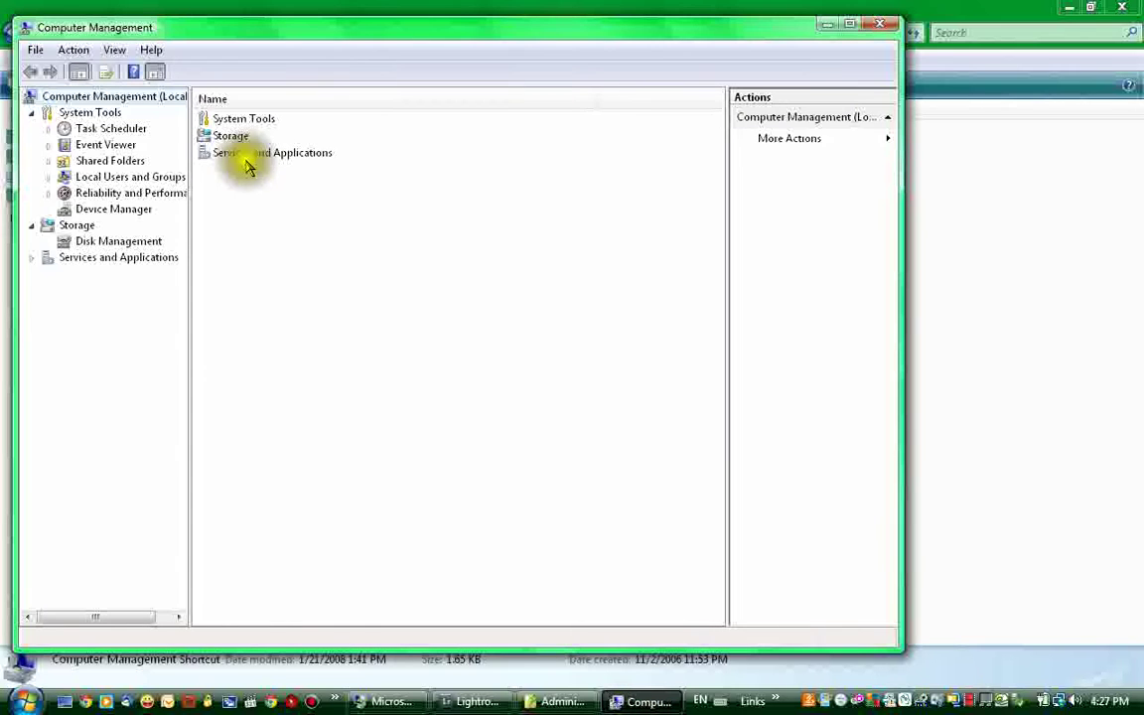
pyautogui.doubleClick(225, 138)
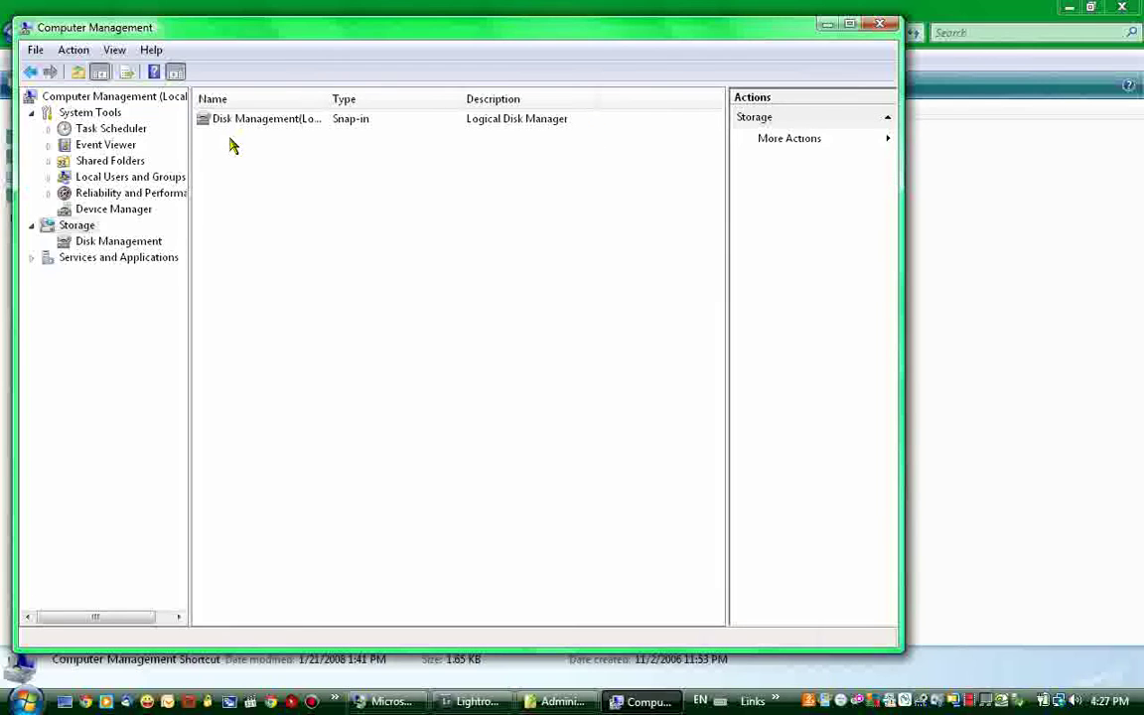
# Open Disk Management to list volumes, showing MASTER BLUE as G: on Disk 1
pyautogui.doubleClick(218, 119)
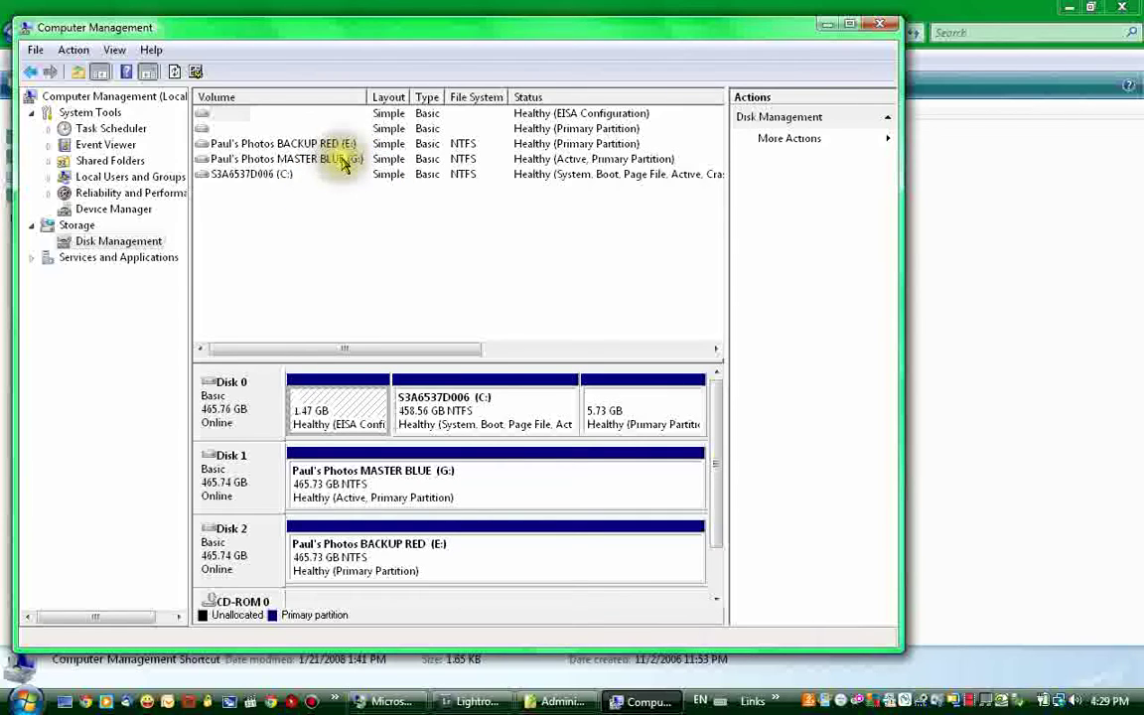
# In Change Drive Letter and Paths for MASTER BLUE (G:), pick F as the new letter
pyautogui.rightClick(343, 163)
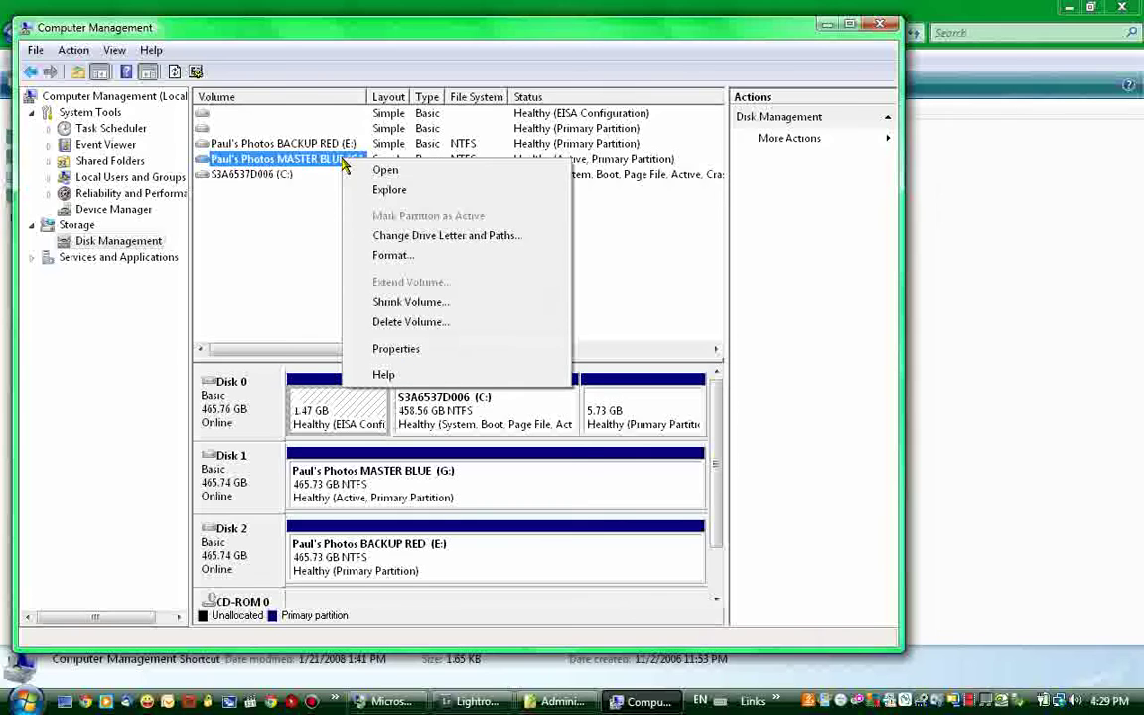
pyautogui.click(424, 240)
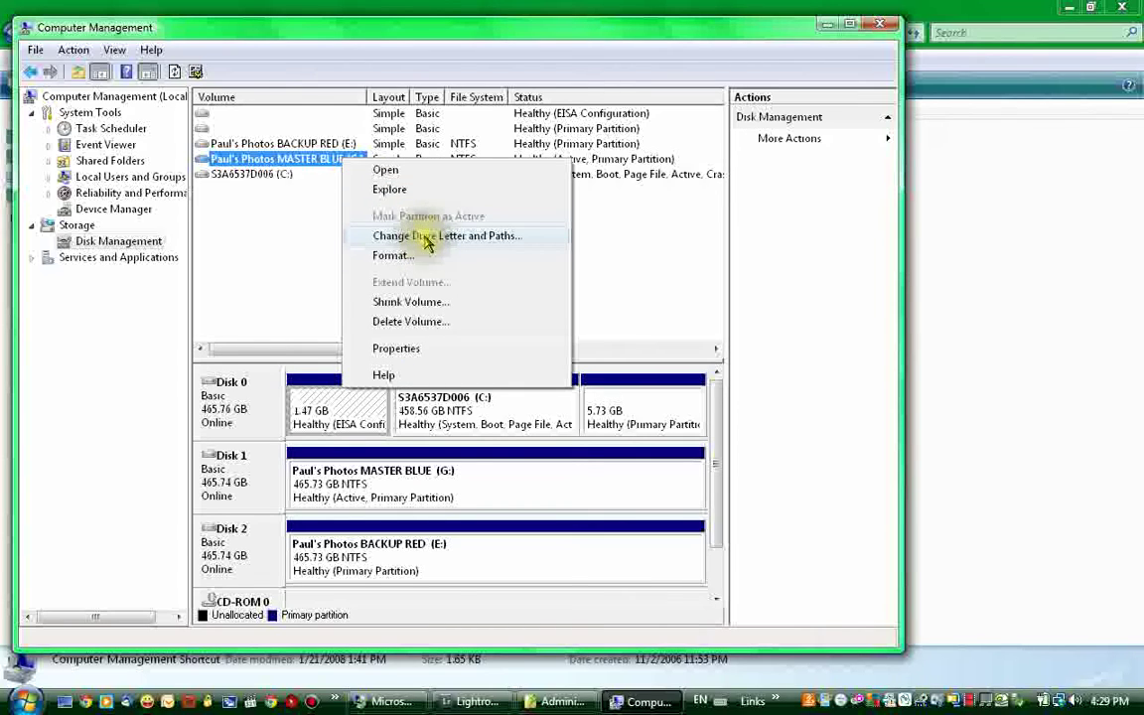
pyautogui.click(325, 287)
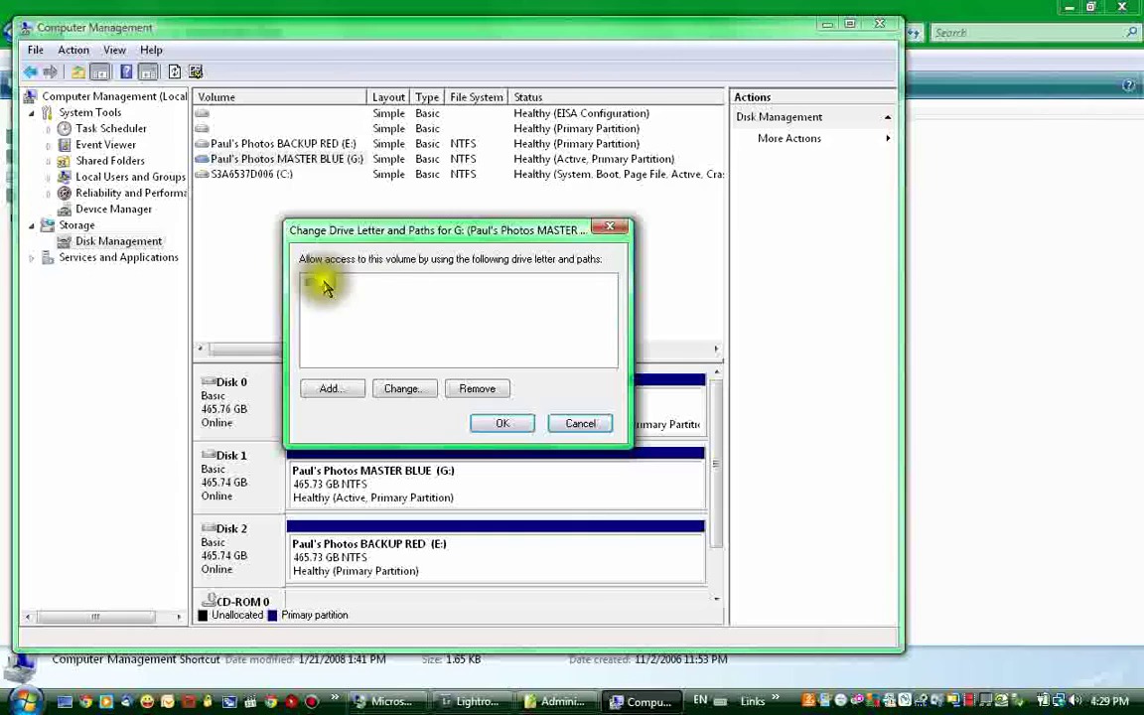
pyautogui.click(402, 389)
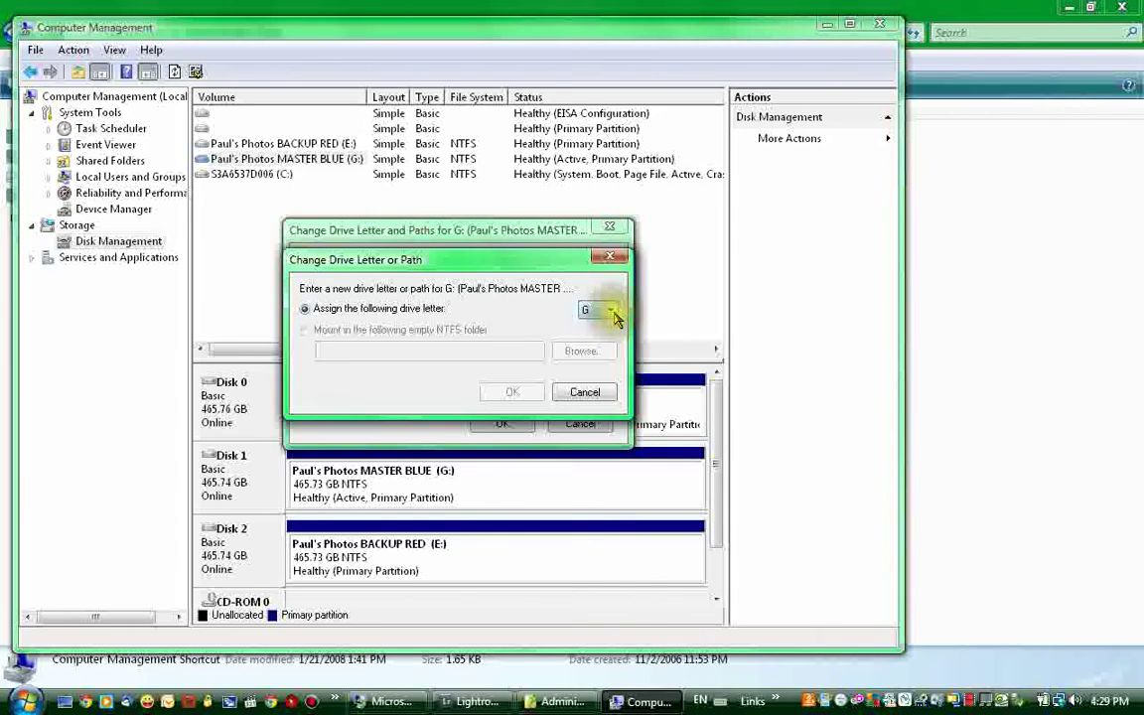
pyautogui.click(612, 312)
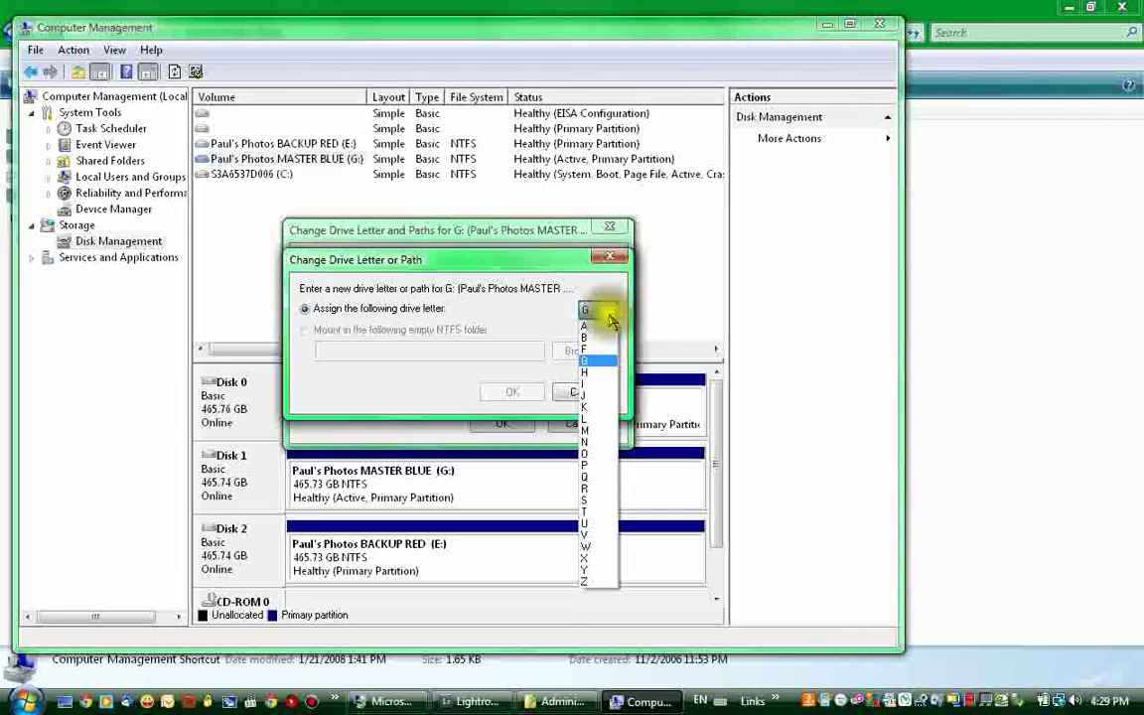
pyautogui.click(599, 353)
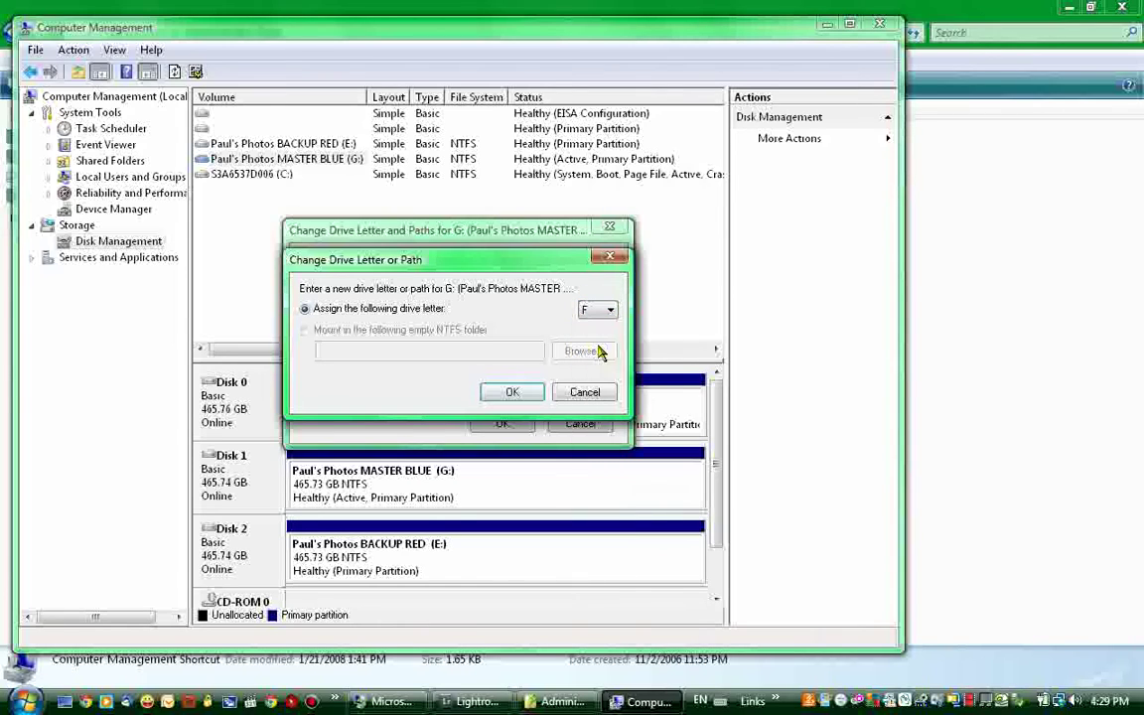
# Apply drive letter F and accept both Disk Management warnings
pyautogui.click(513, 393)
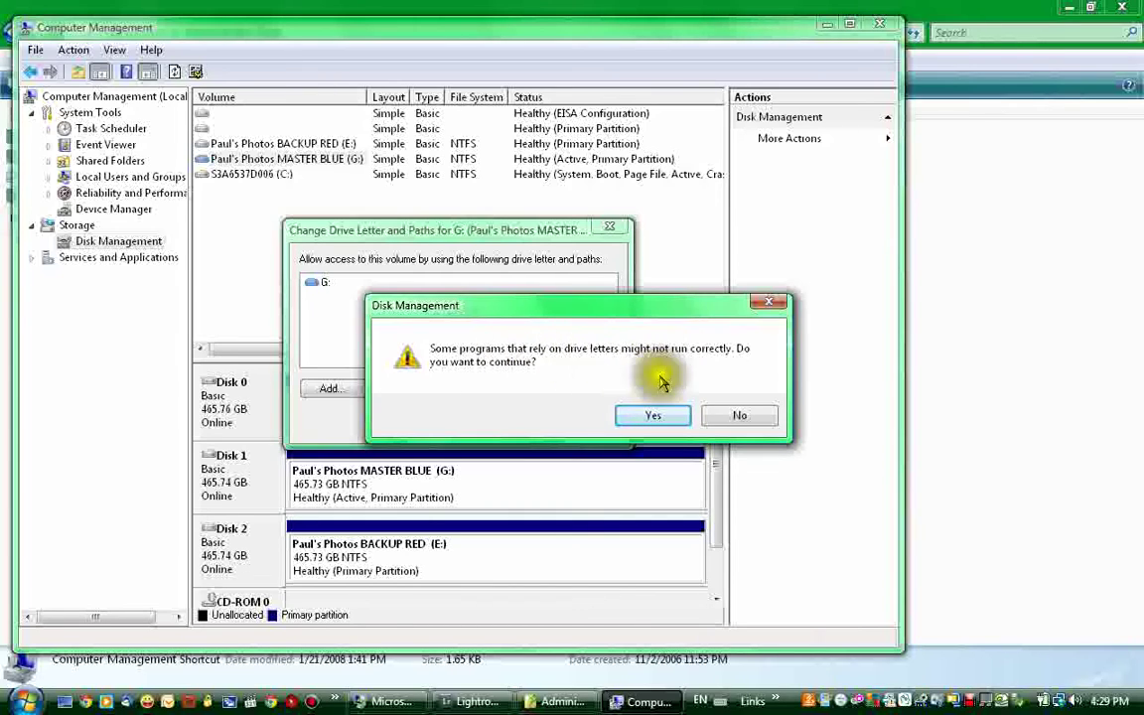
pyautogui.click(653, 416)
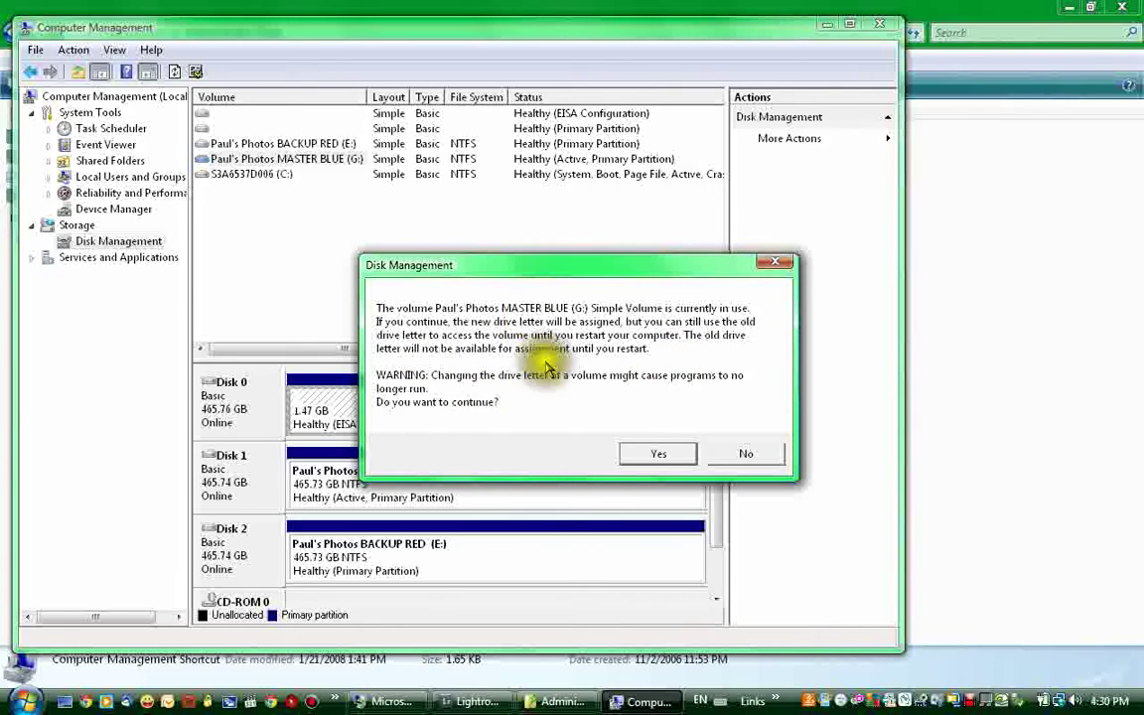
pyautogui.click(659, 454)
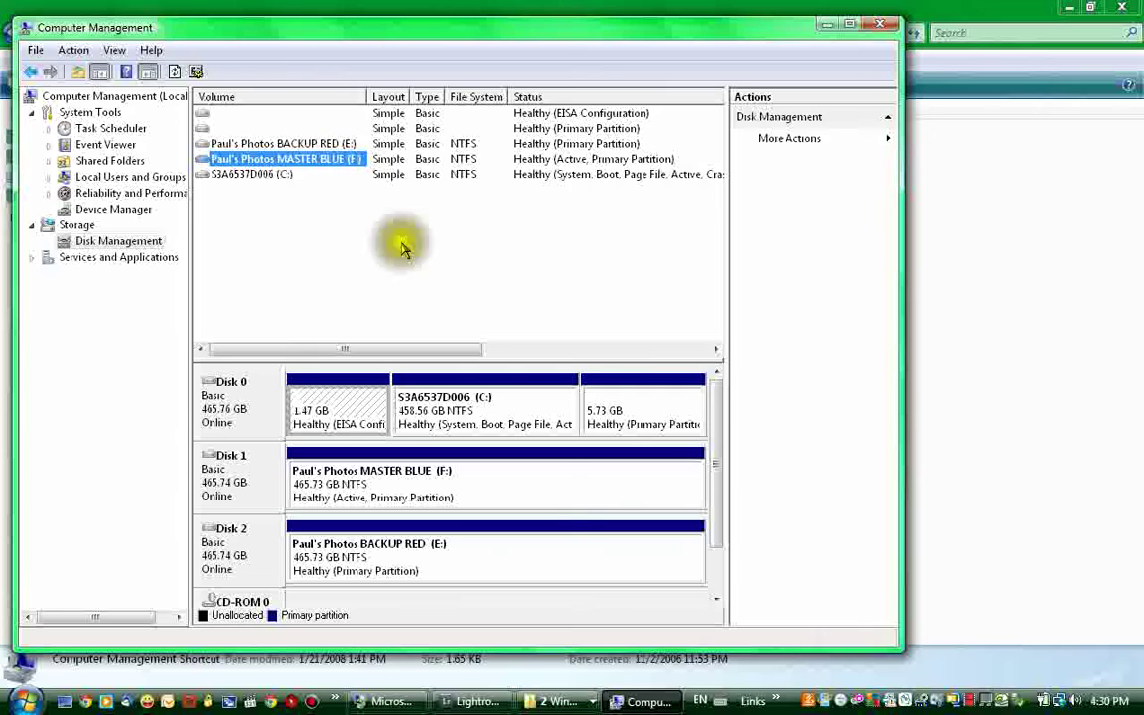
# Close the AutoPlay prompt and the Computer Management window
pyautogui.click(546, 703)
pyautogui.click(564, 654)
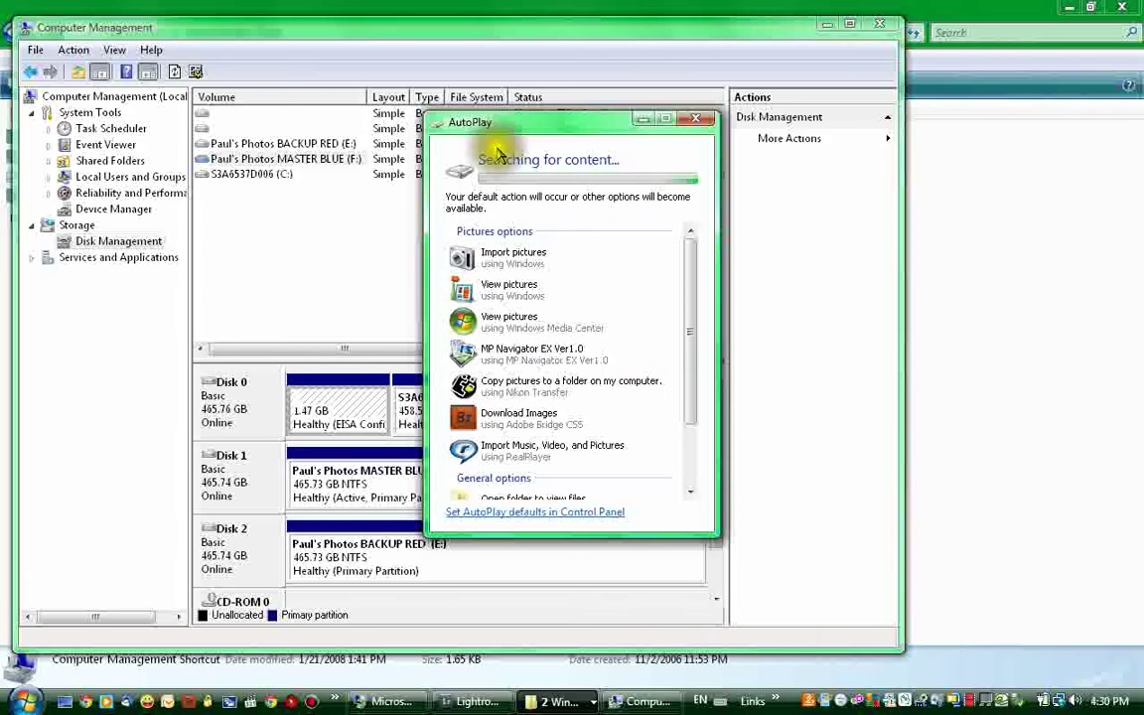
pyautogui.click(701, 123)
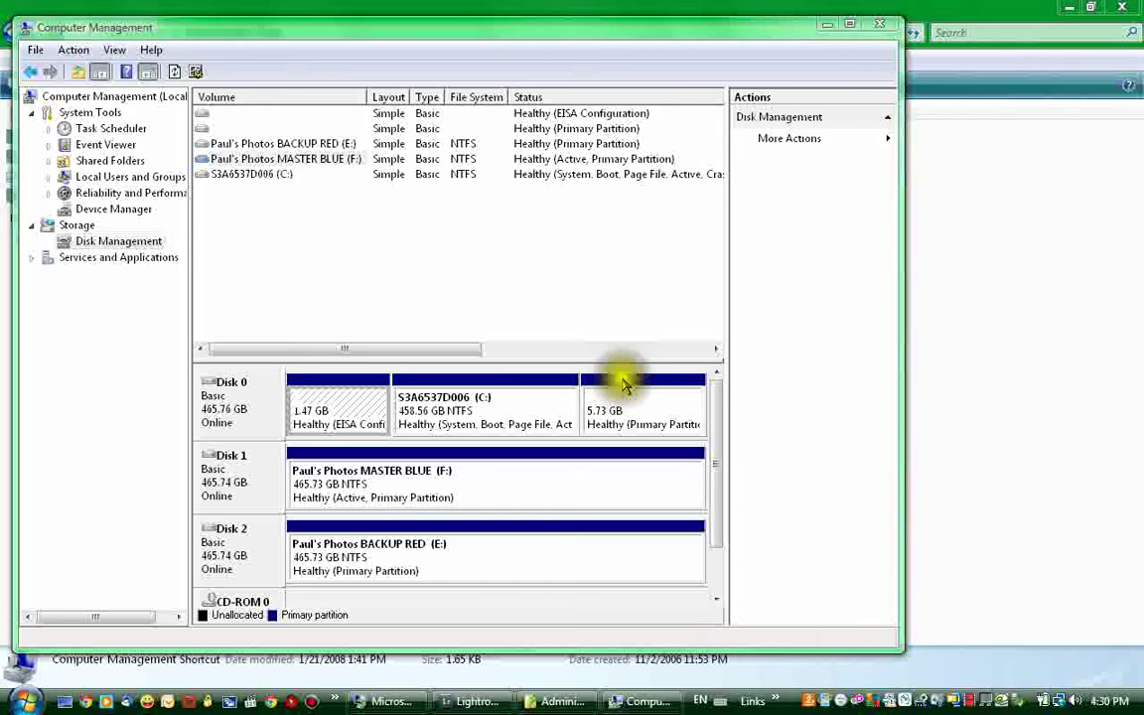
pyautogui.click(880, 23)
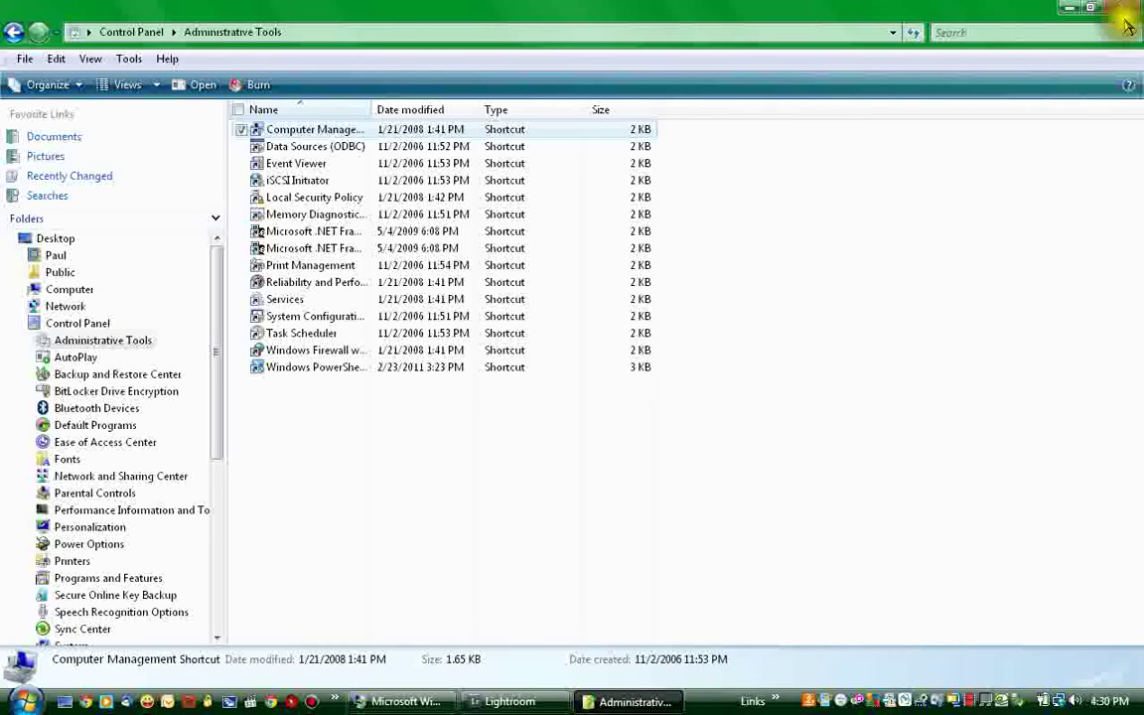
# Bring Lightroom forward and select the drummer photo in the 126-photo Echuca Slideshow grid
pyautogui.click(501, 703)
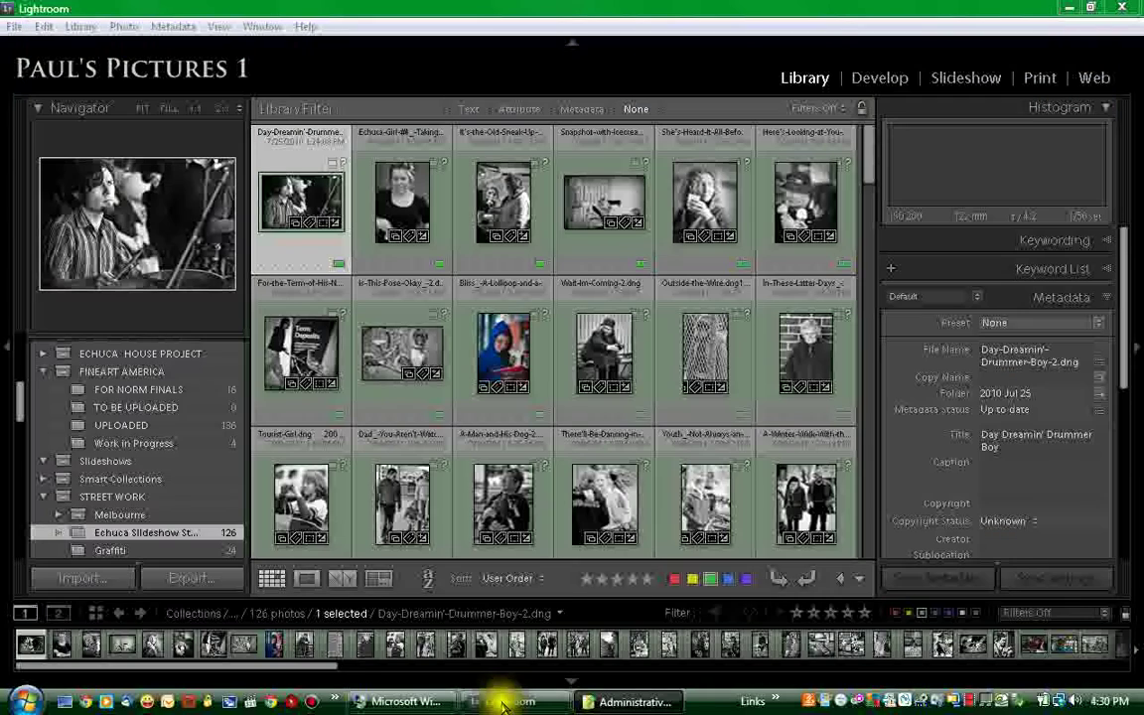
pyautogui.click(396, 283)
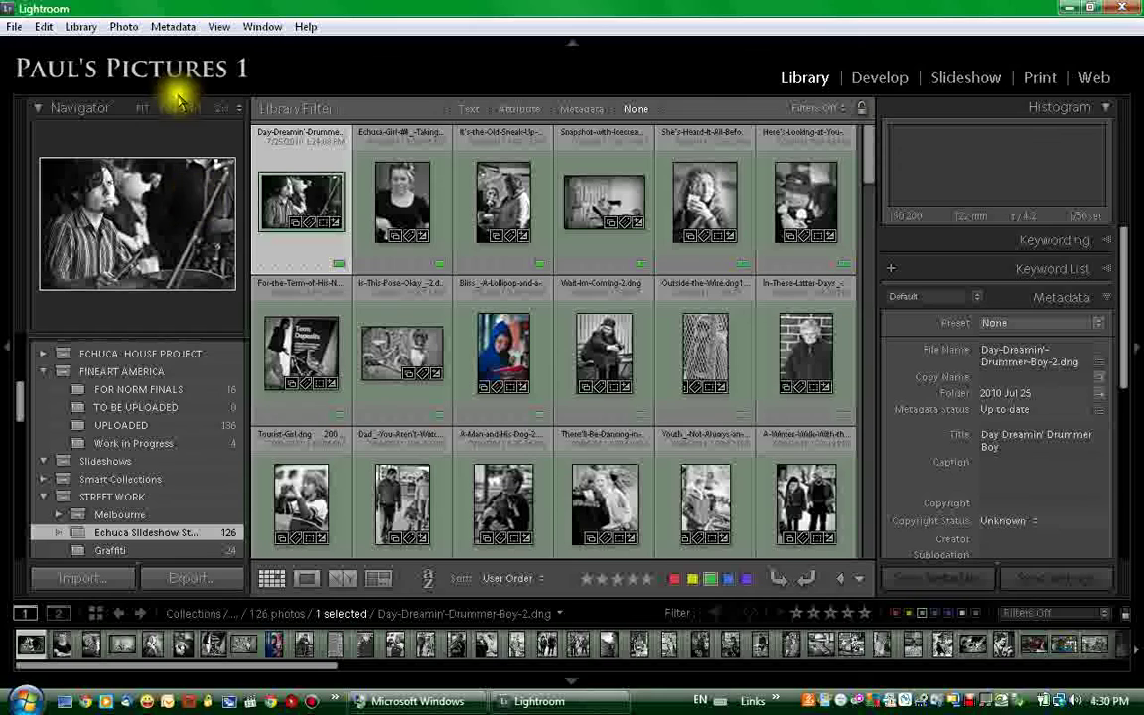
pyautogui.write('1')
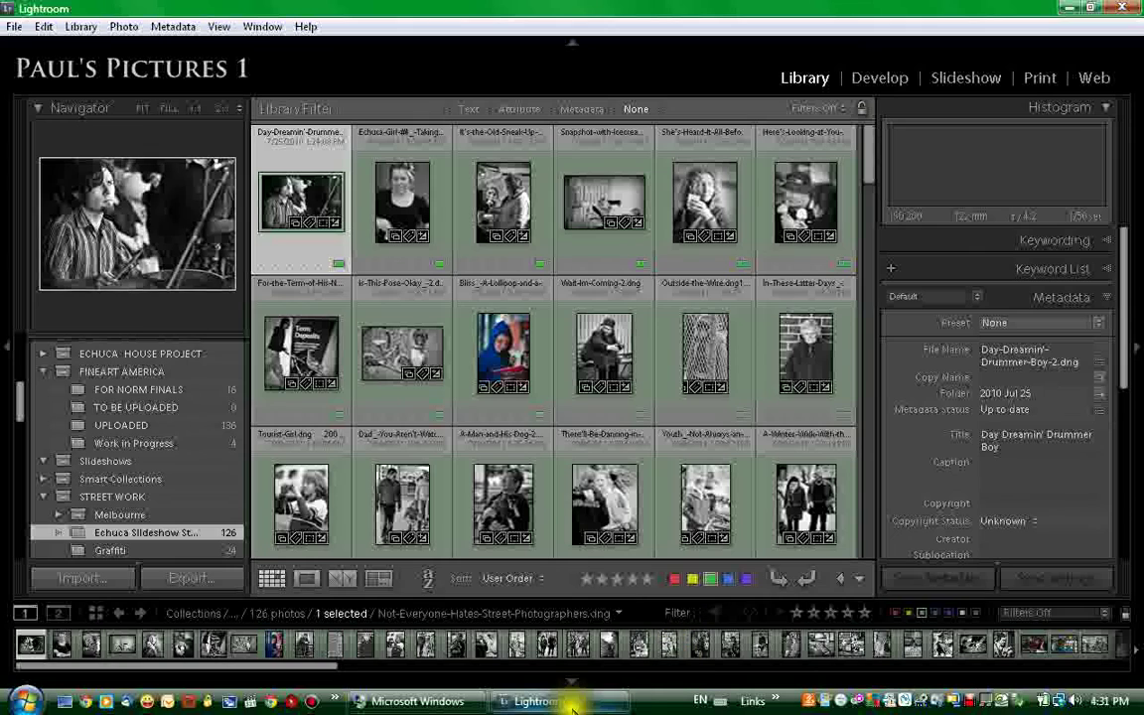
pyautogui.moveTo(457, 707)
pyautogui.moveTo(572, 705)
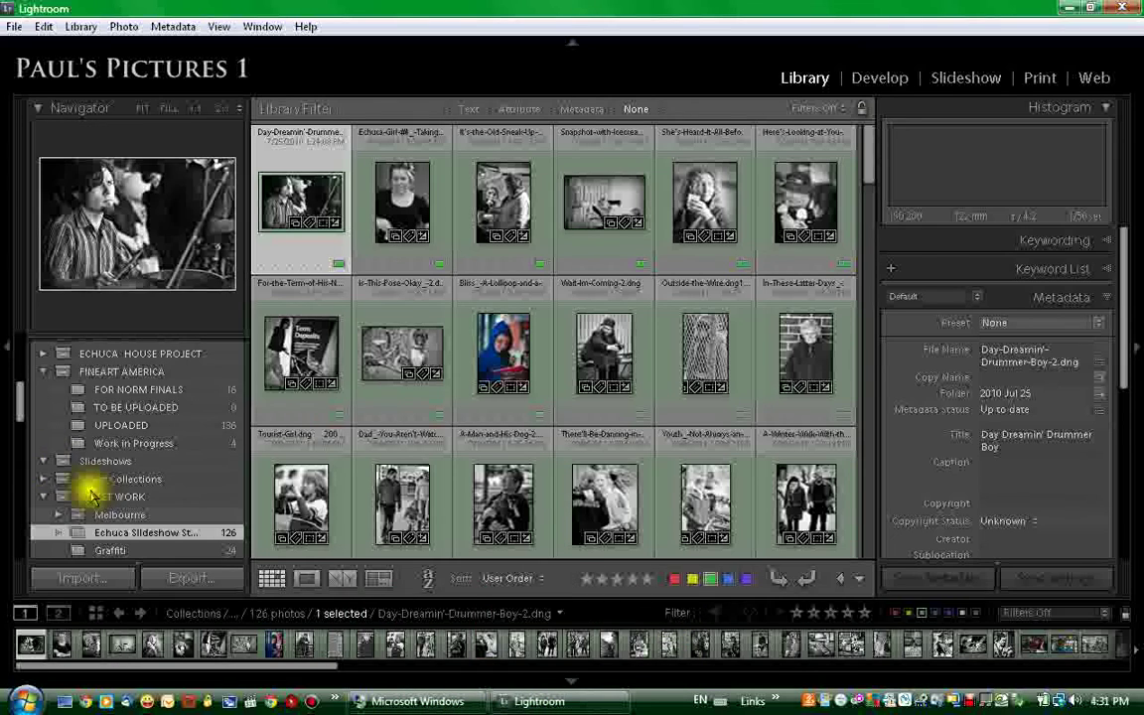
# Show the entire catalog under All Photographs in the Catalog panel, sorted by Capture Time
pyautogui.scroll(5, 219, 368)
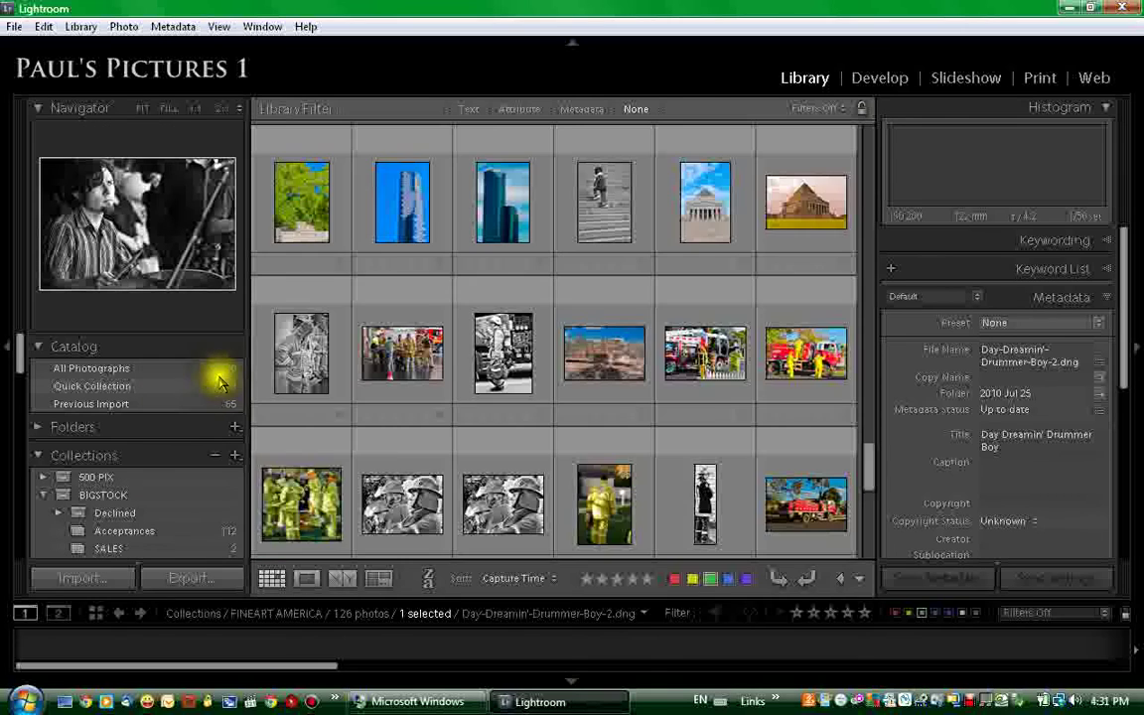
pyautogui.click(219, 383)
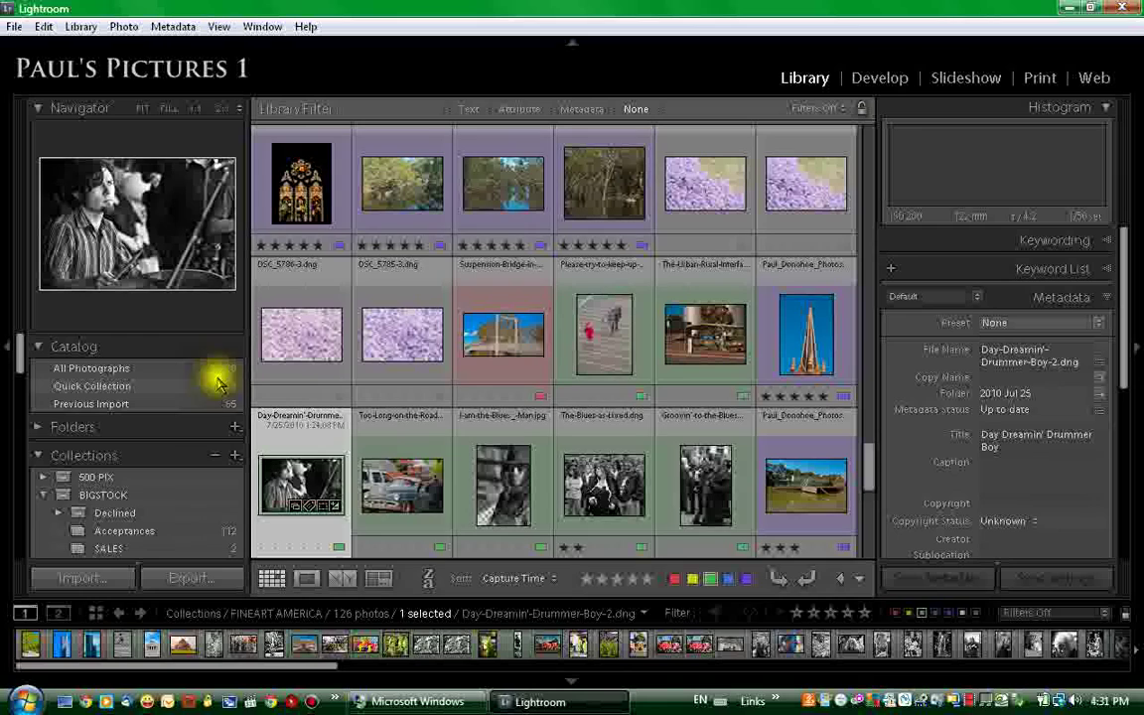